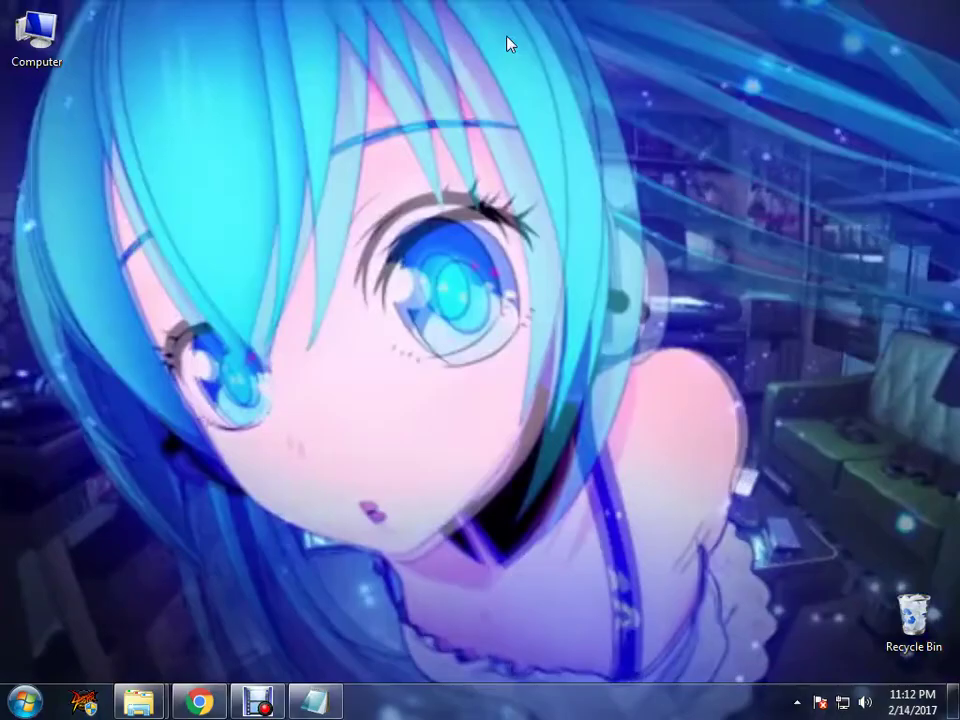
Step: Move the Computer icon back to the desktop's top-left corner over the animated room wallpaper
{"action": "left_click_drag", "start_coordinate": [507, 38], "coordinate": [139, 111]}
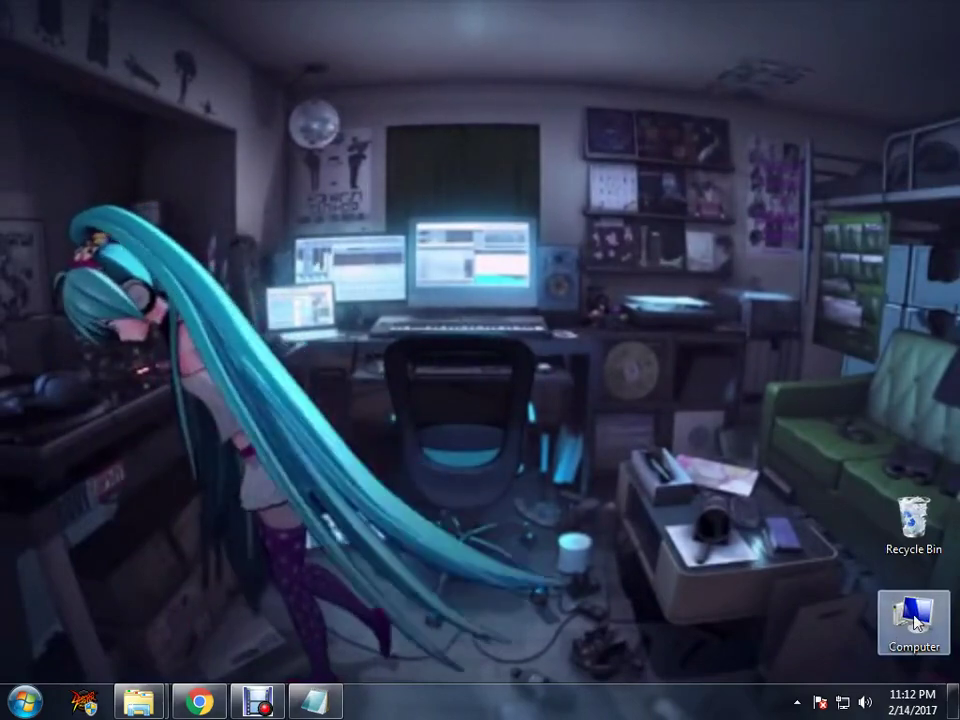
{"action": "left_click_drag", "start_coordinate": [916, 622], "coordinate": [33, 36]}
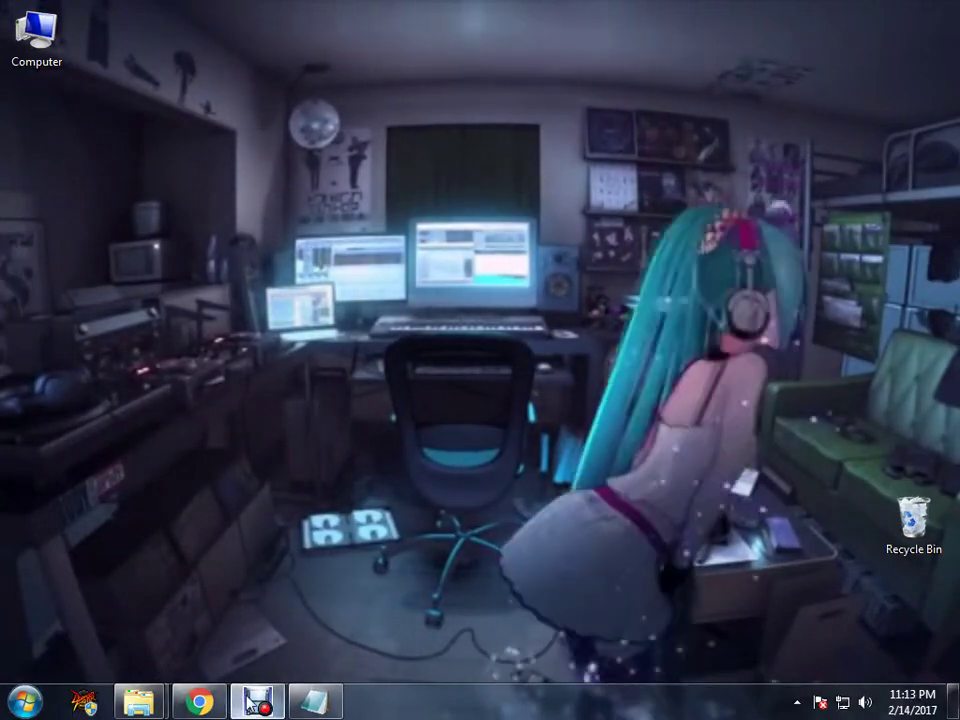
Step: Show Chrome's Download DreamScene tab and highlight the Download DreamScene Seven 1.8 heading
{"action": "key", "text": "alt+Tab"}
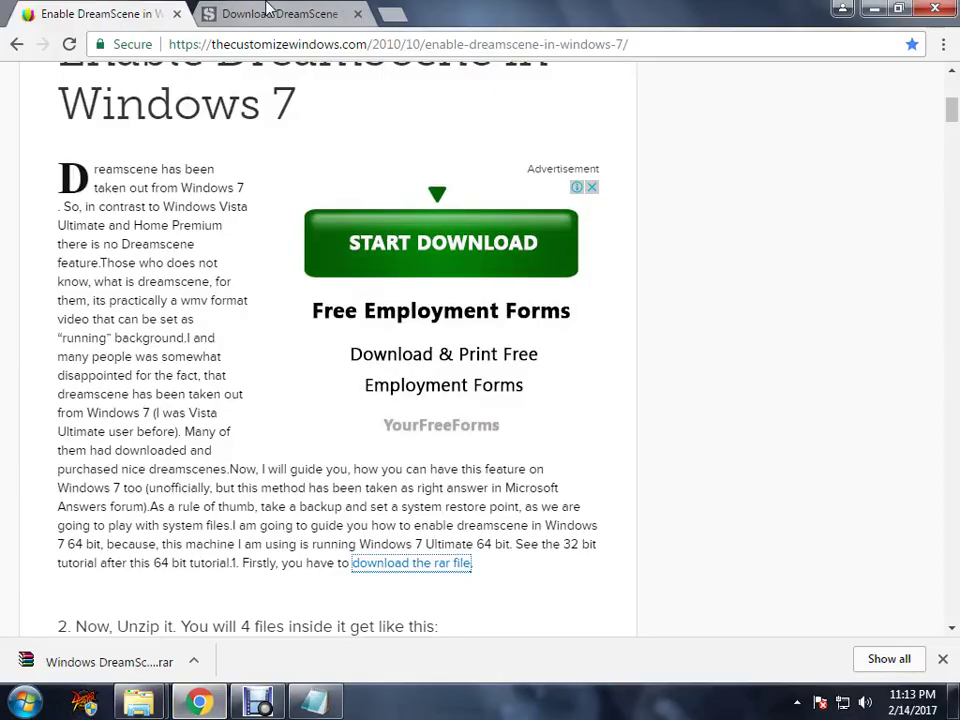
{"action": "left_click", "coordinate": [268, 8]}
{"action": "left_click", "coordinate": [446, 45]}
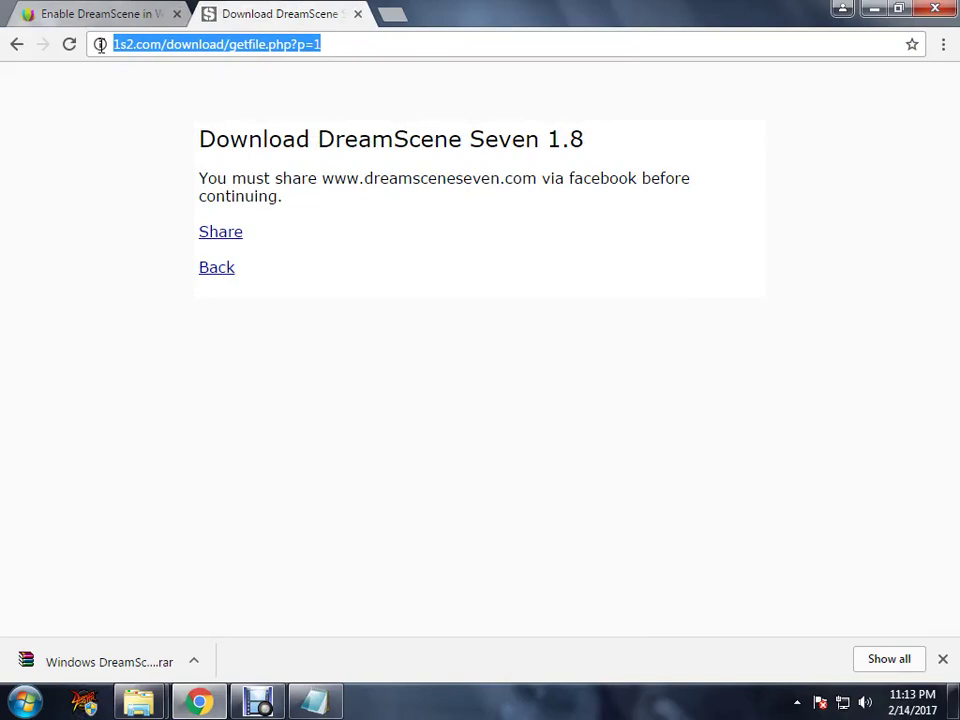
{"action": "left_click", "coordinate": [439, 43]}
{"action": "left_click_drag", "start_coordinate": [265, 141], "coordinate": [672, 165]}
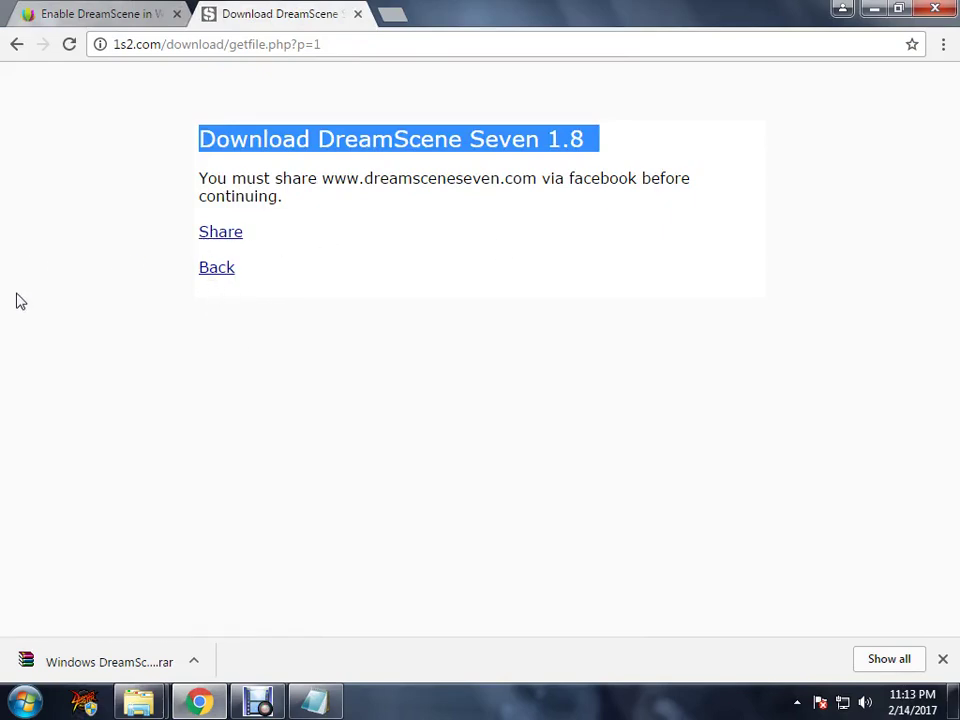
Step: Bring up the folder windows and select the dreamsceneseven_latest installer
{"action": "left_click", "coordinate": [138, 702]}
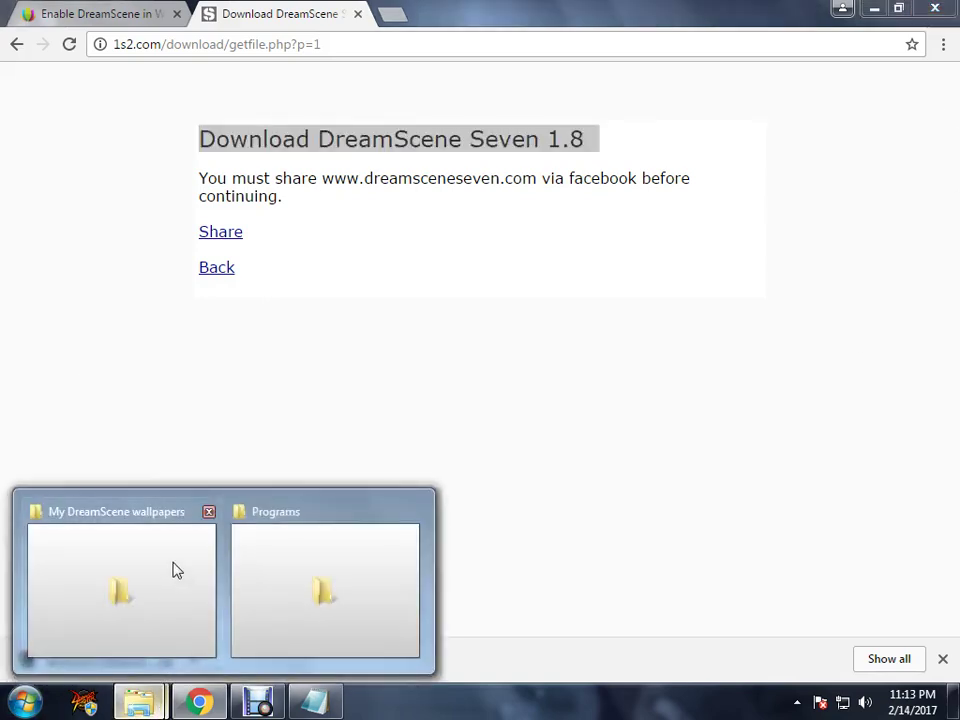
{"action": "left_click", "coordinate": [174, 570]}
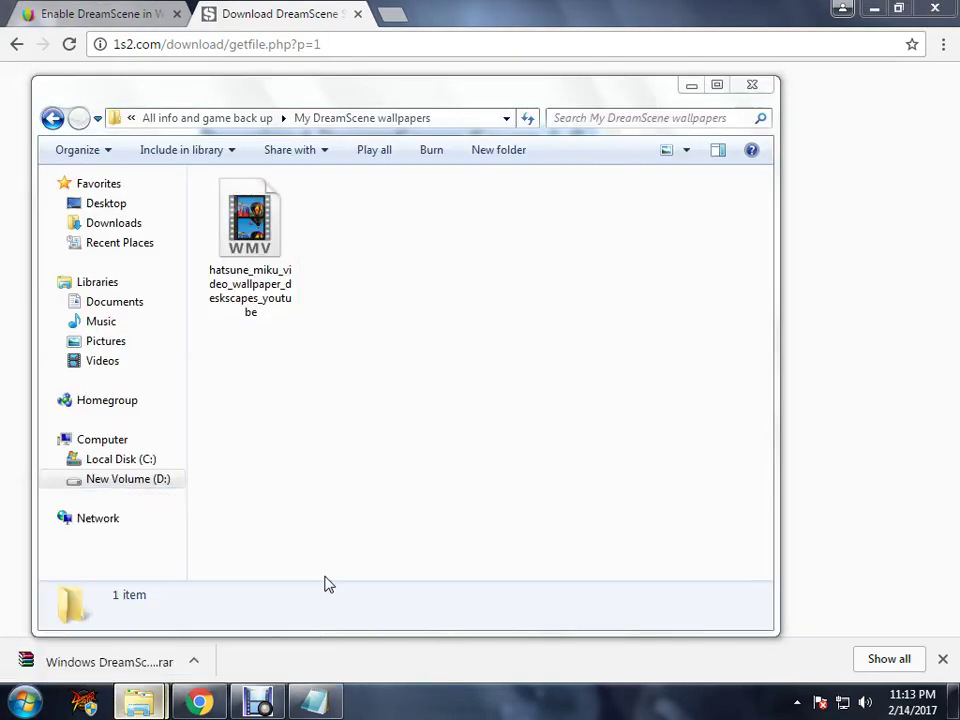
{"action": "left_click", "coordinate": [336, 230]}
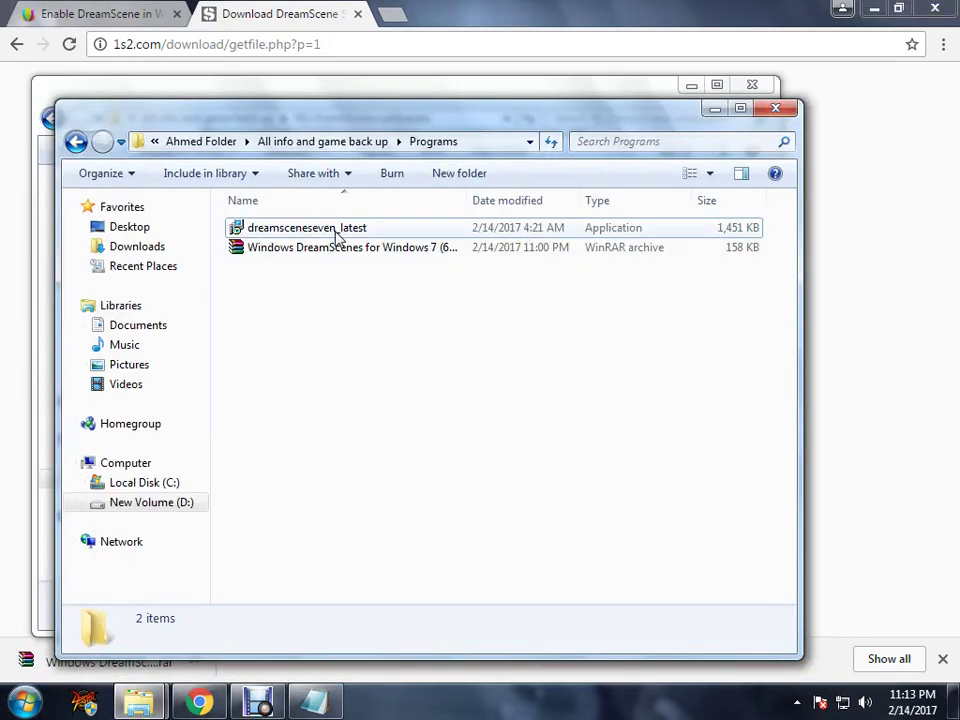
{"action": "double_click", "coordinate": [283, 233]}
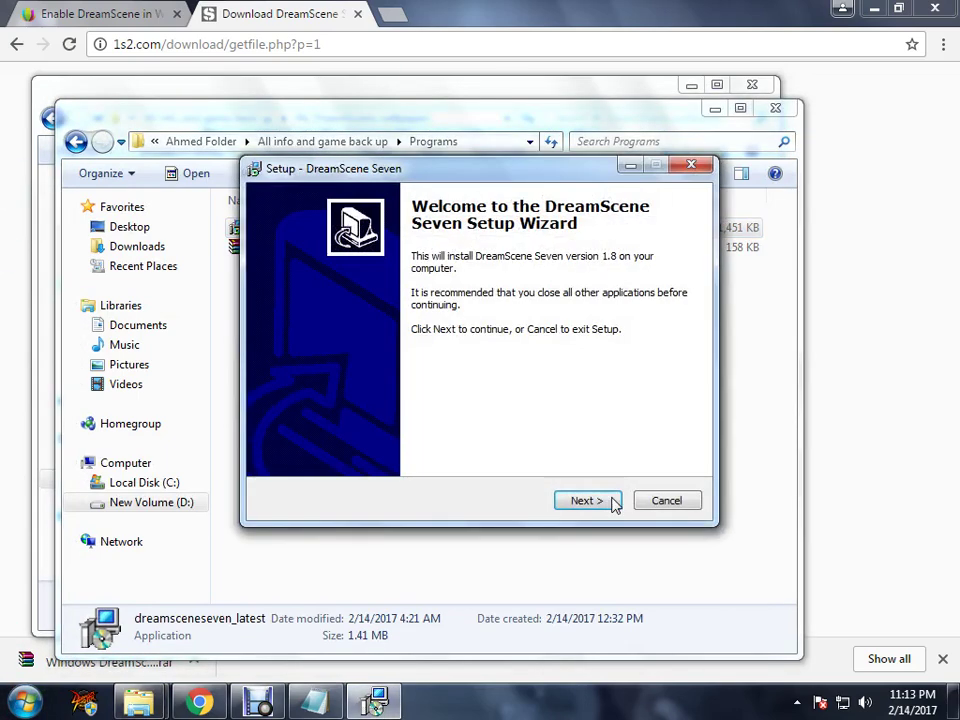
{"action": "left_click", "coordinate": [612, 501]}
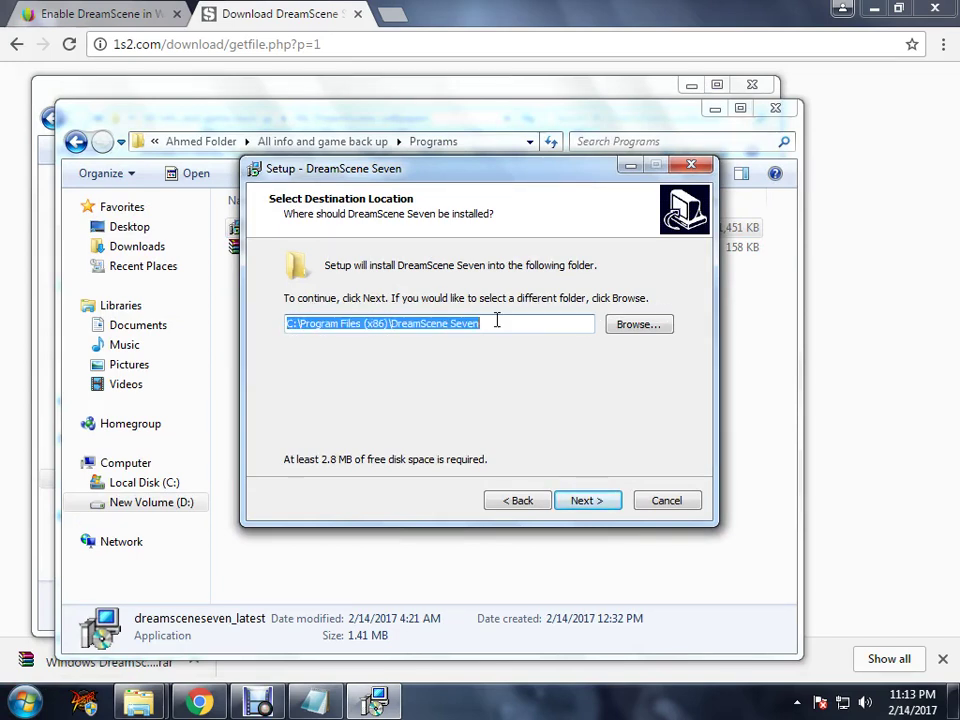
{"action": "left_click_drag", "start_coordinate": [496, 321], "coordinate": [193, 318]}
{"action": "left_click_drag", "start_coordinate": [478, 389], "coordinate": [393, 419]}
{"action": "left_click_drag", "start_coordinate": [388, 316], "coordinate": [233, 317]}
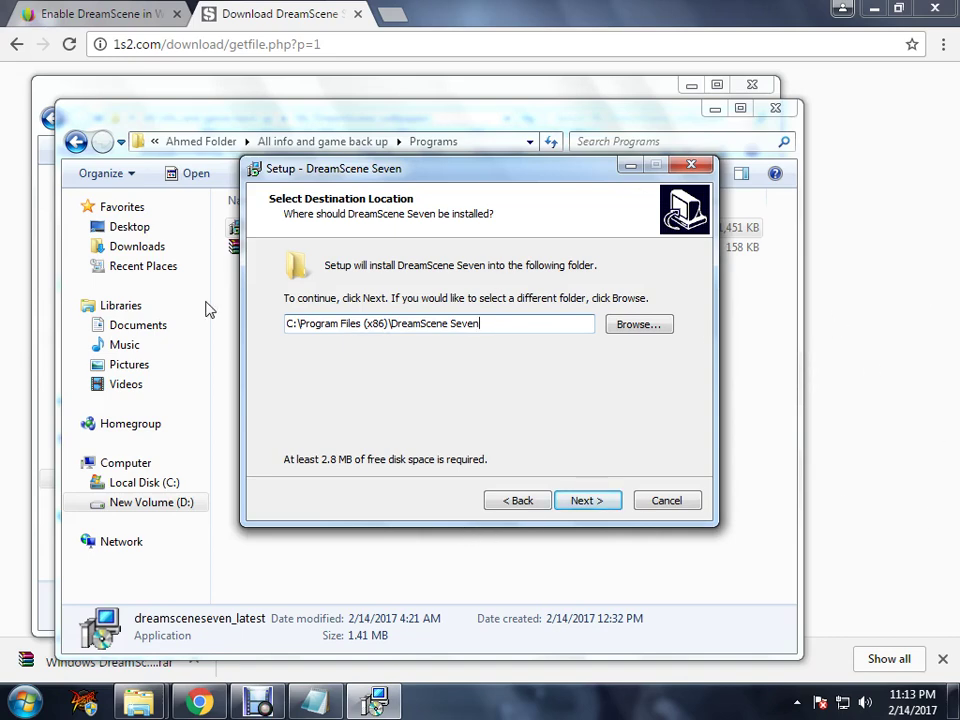
{"action": "left_click", "coordinate": [656, 498]}
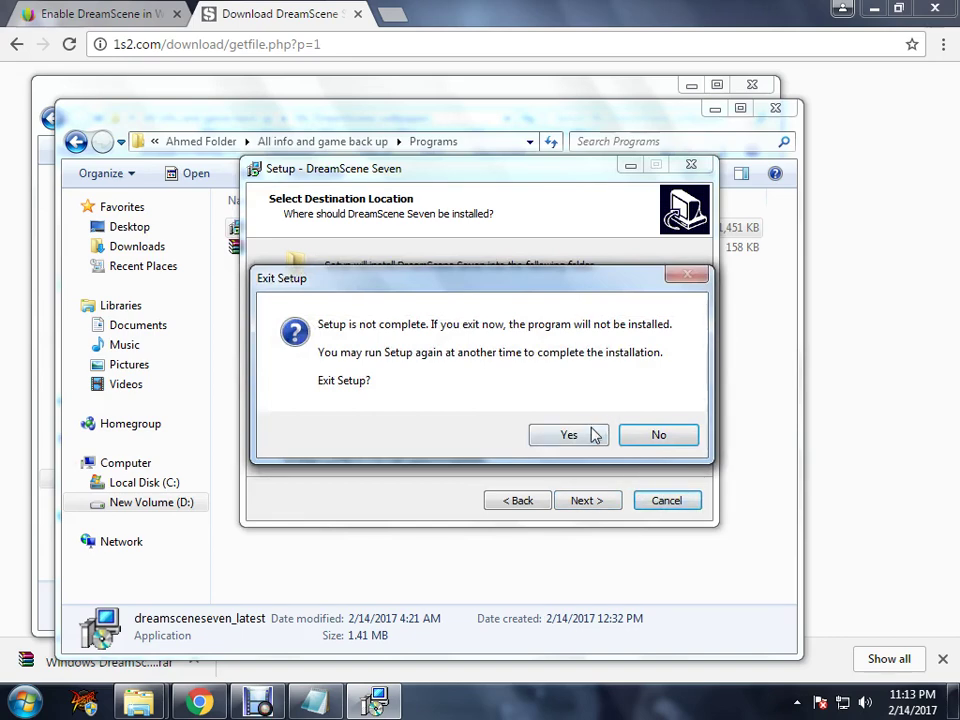
{"action": "left_click", "coordinate": [570, 435]}
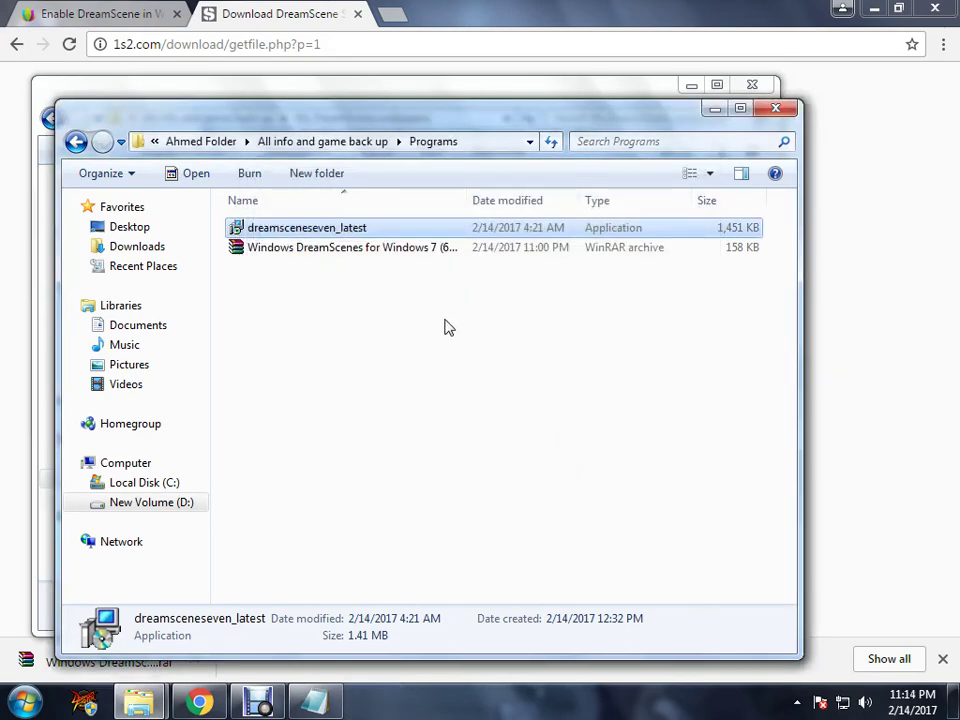
Step: Scroll the Enable DreamScene article to step 2 'Unzip it' showing the four extracted files
{"action": "left_click", "coordinate": [310, 310]}
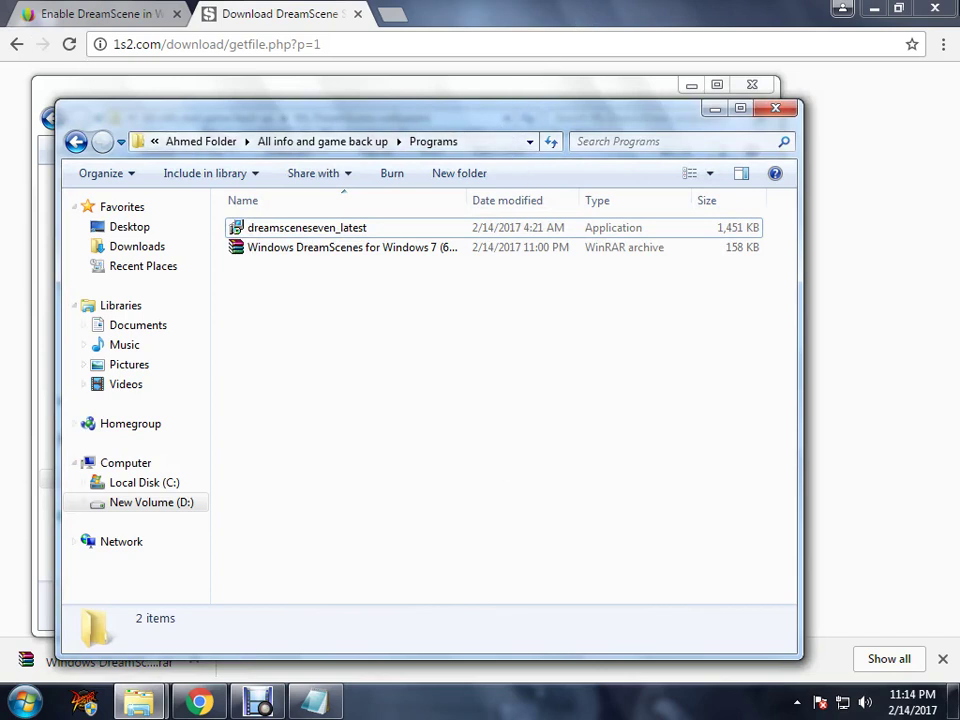
{"action": "left_click", "coordinate": [63, 11]}
{"action": "scroll", "coordinate": [138, 549], "scroll_direction": "up", "scroll_amount": 5}
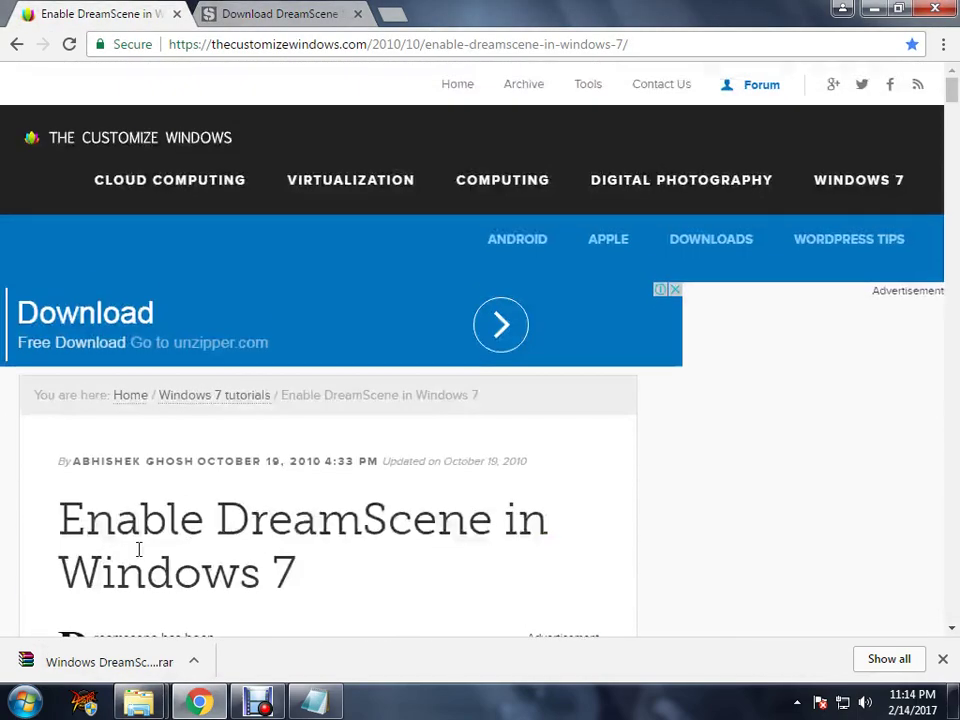
{"action": "scroll", "coordinate": [332, 484], "scroll_direction": "down", "scroll_amount": 2}
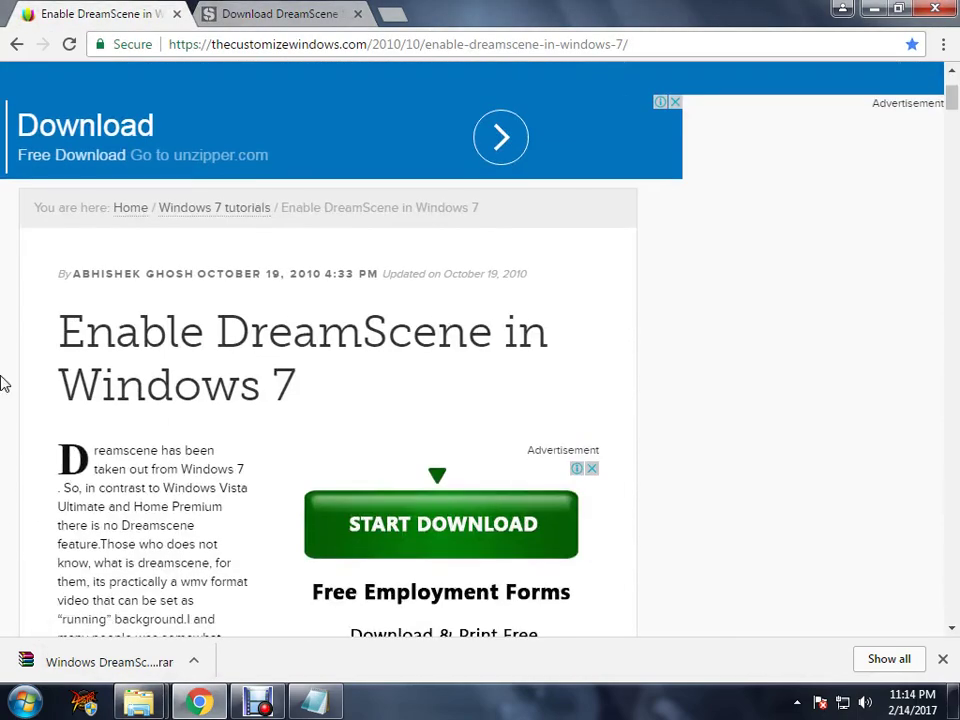
{"action": "scroll", "coordinate": [66, 594], "scroll_direction": "down", "scroll_amount": 5}
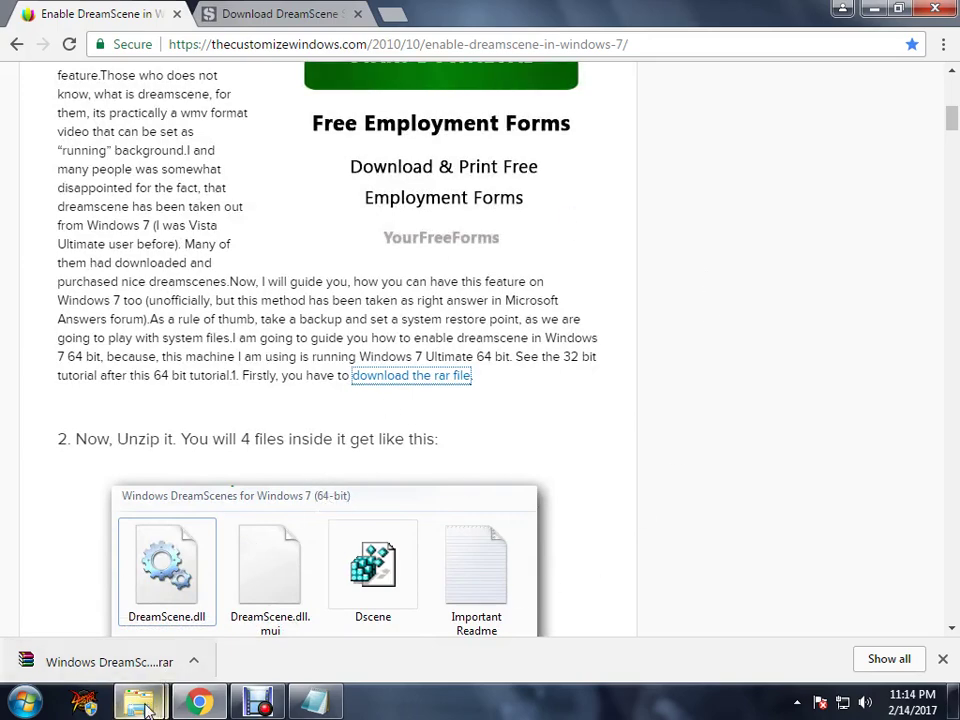
Step: Extract the Windows DreamScenes archive into its own folder and open that folder
{"action": "mouse_move", "coordinate": [139, 703]}
{"action": "left_click", "coordinate": [279, 606]}
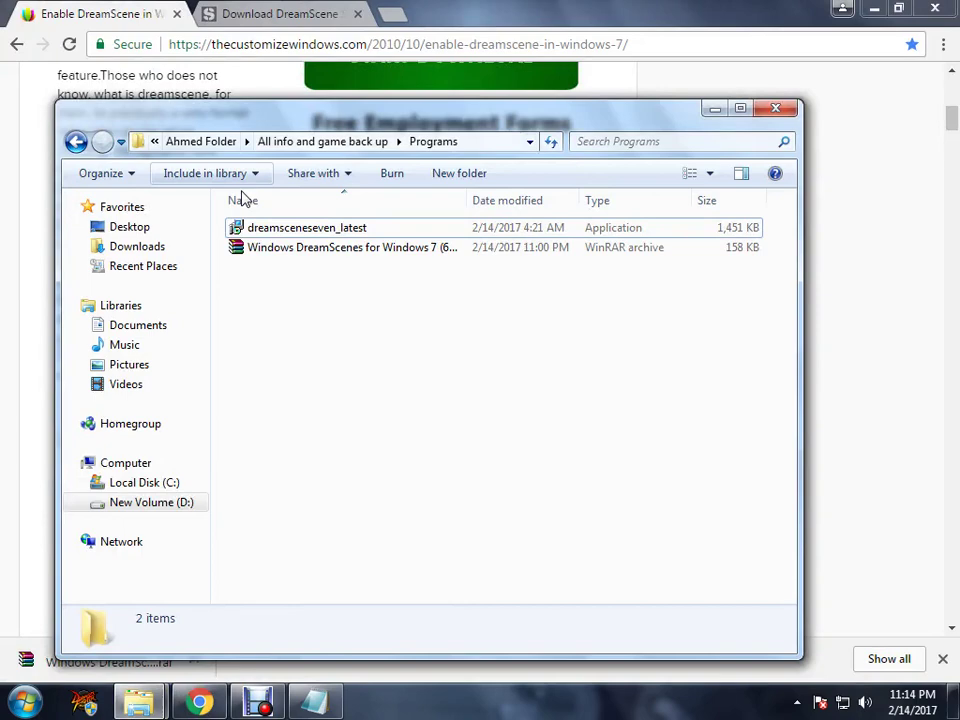
{"action": "left_click", "coordinate": [253, 252]}
{"action": "right_click", "coordinate": [411, 250]}
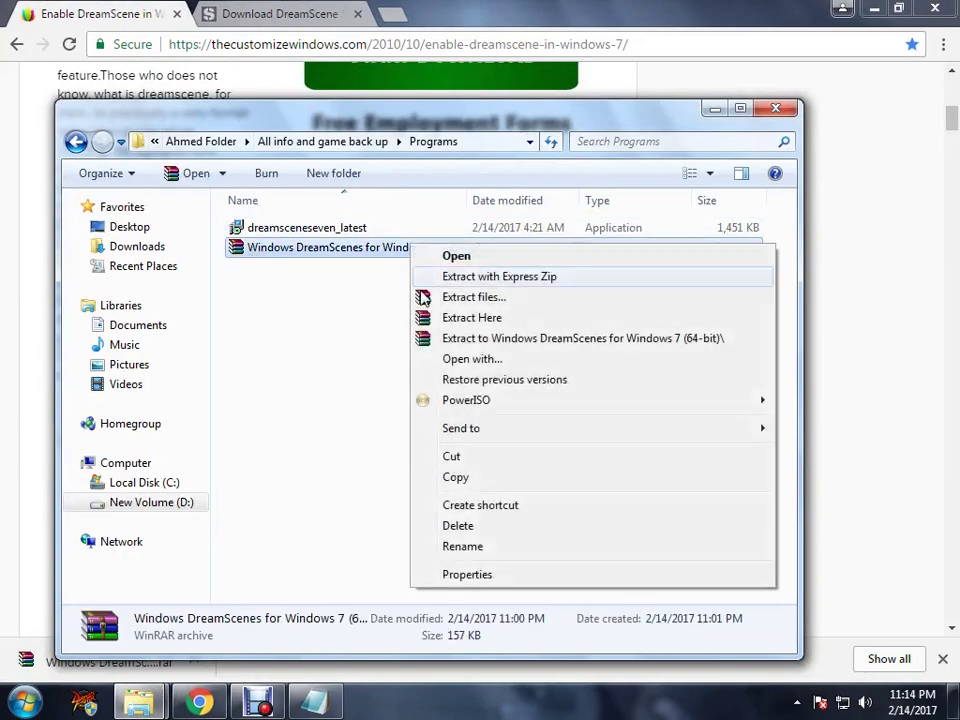
{"action": "left_click", "coordinate": [450, 318]}
{"action": "left_click", "coordinate": [320, 374]}
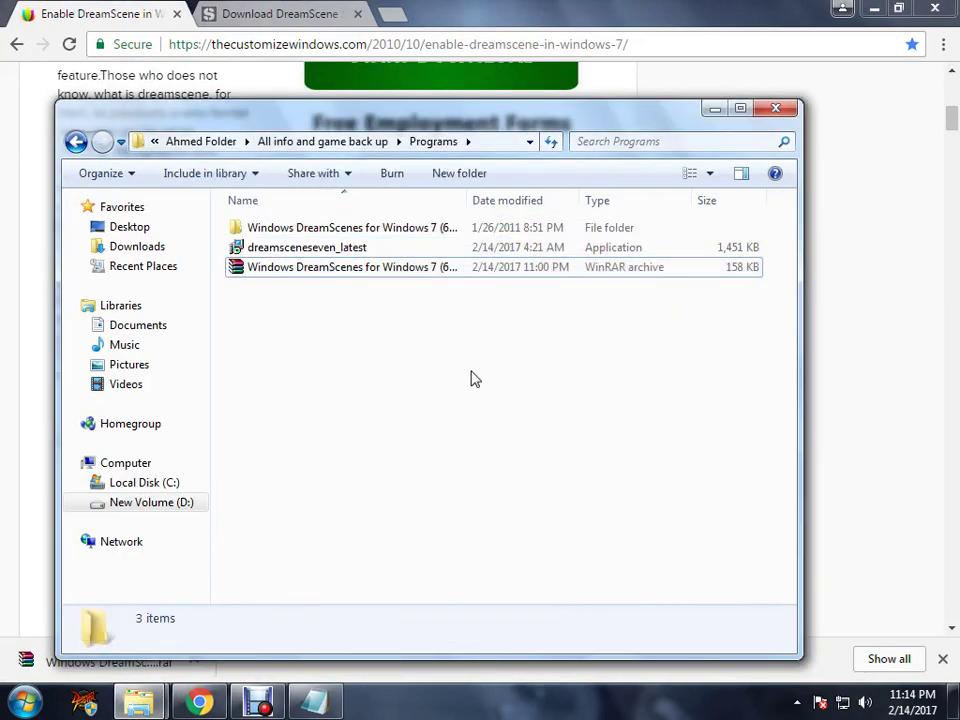
{"action": "double_click", "coordinate": [415, 230]}
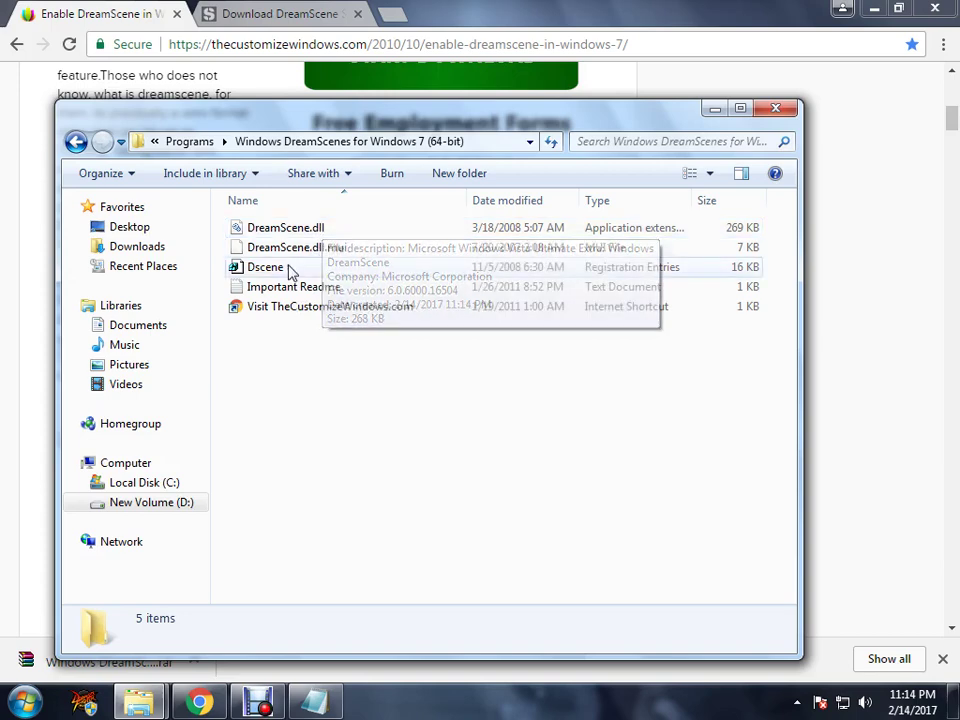
Step: Copy DreamScene.dll from the extracted Windows DreamScenes folder
{"action": "left_click", "coordinate": [292, 227]}
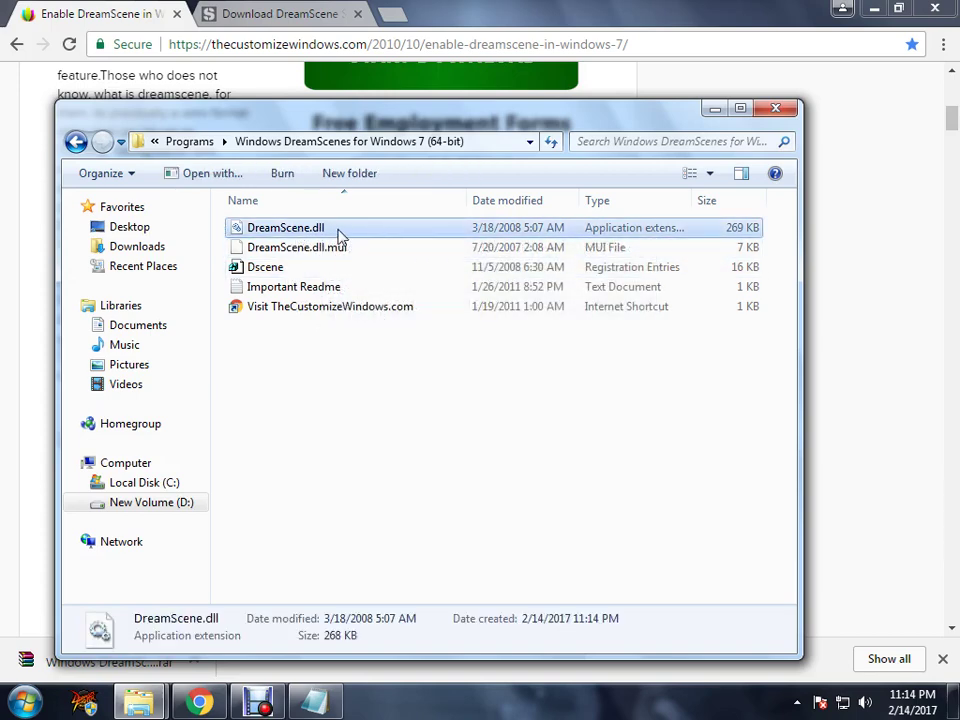
{"action": "right_click", "coordinate": [338, 234]}
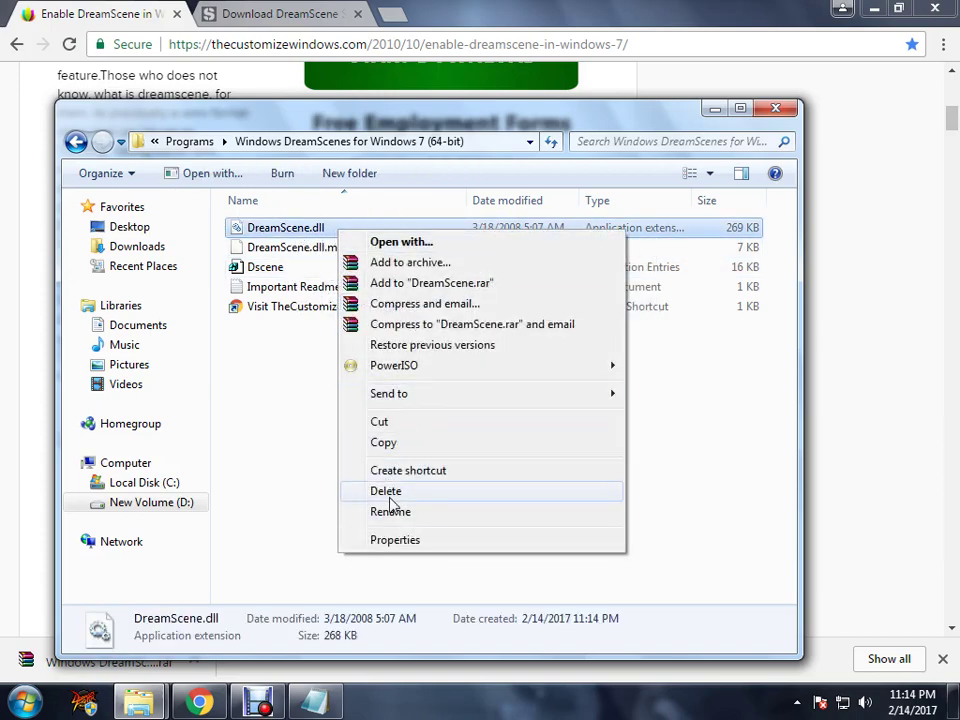
{"action": "left_click", "coordinate": [395, 445]}
{"action": "mouse_move", "coordinate": [143, 685]}
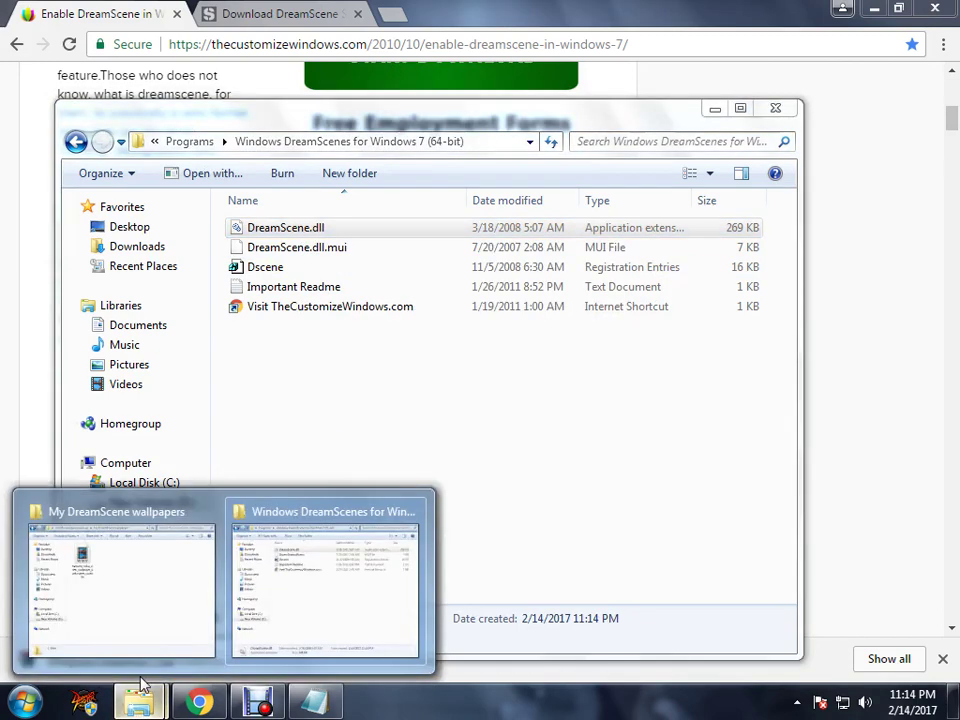
{"action": "key", "text": "super"}
{"action": "key", "text": "super"}
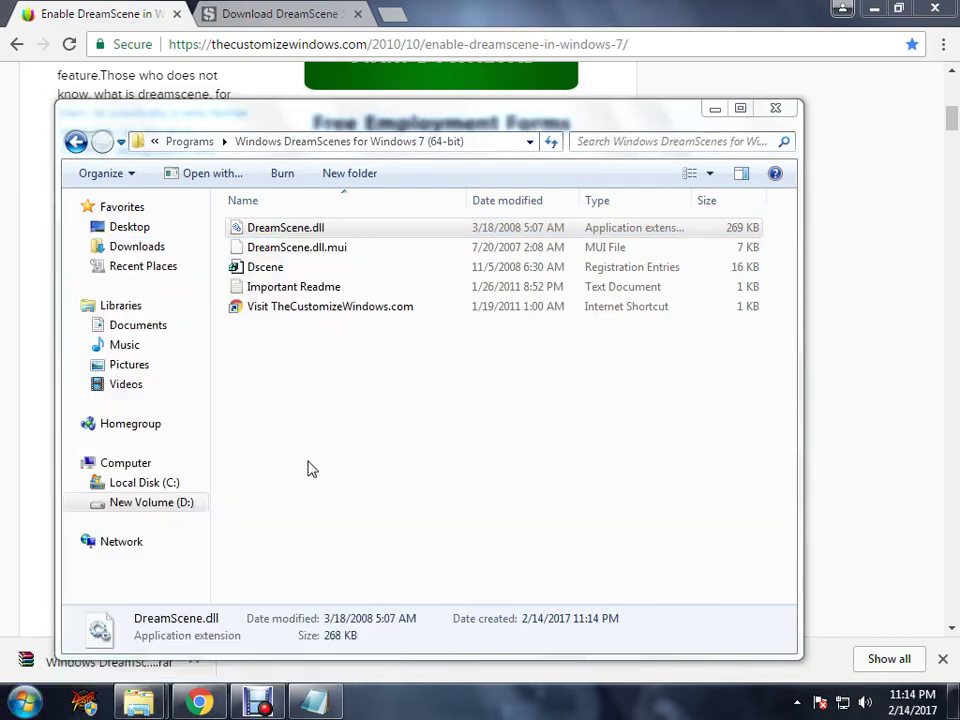
Step: Open a new Explorer window and browse to C:\Windows\System32
{"action": "key", "text": "super+e"}
{"action": "double_click", "coordinate": [336, 156]}
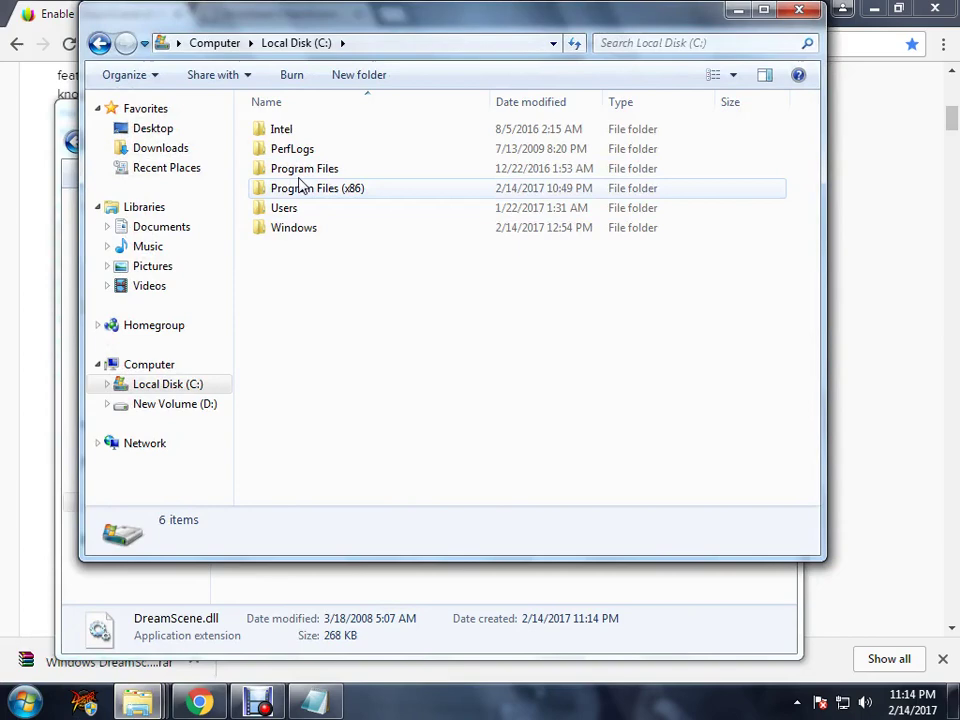
{"action": "left_click", "coordinate": [302, 190]}
{"action": "double_click", "coordinate": [284, 226]}
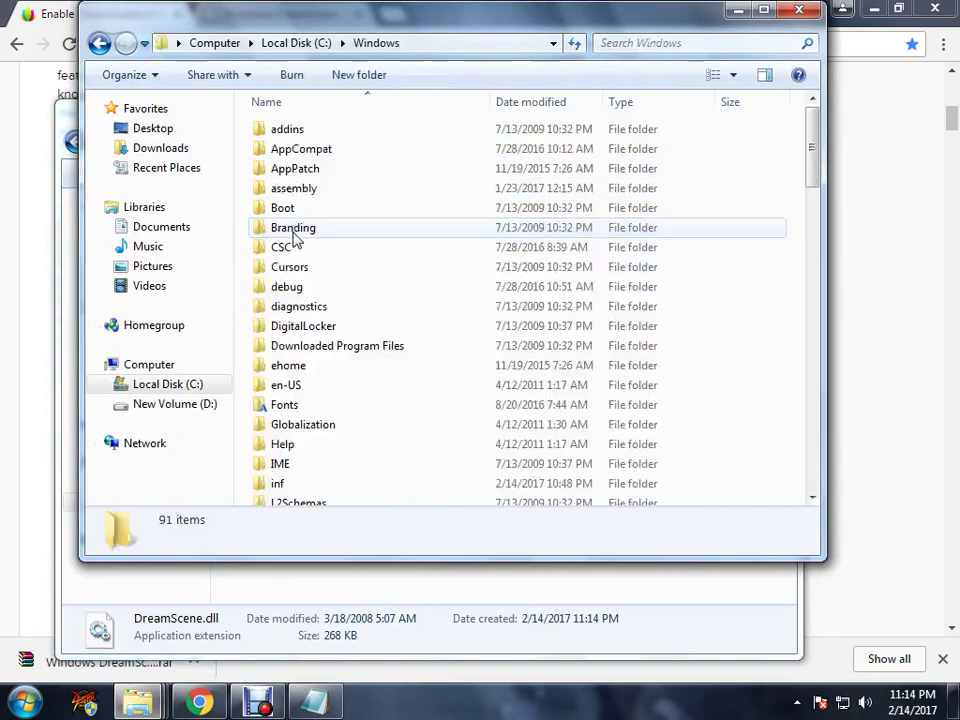
{"action": "scroll", "coordinate": [293, 238], "scroll_direction": "down", "scroll_amount": 15}
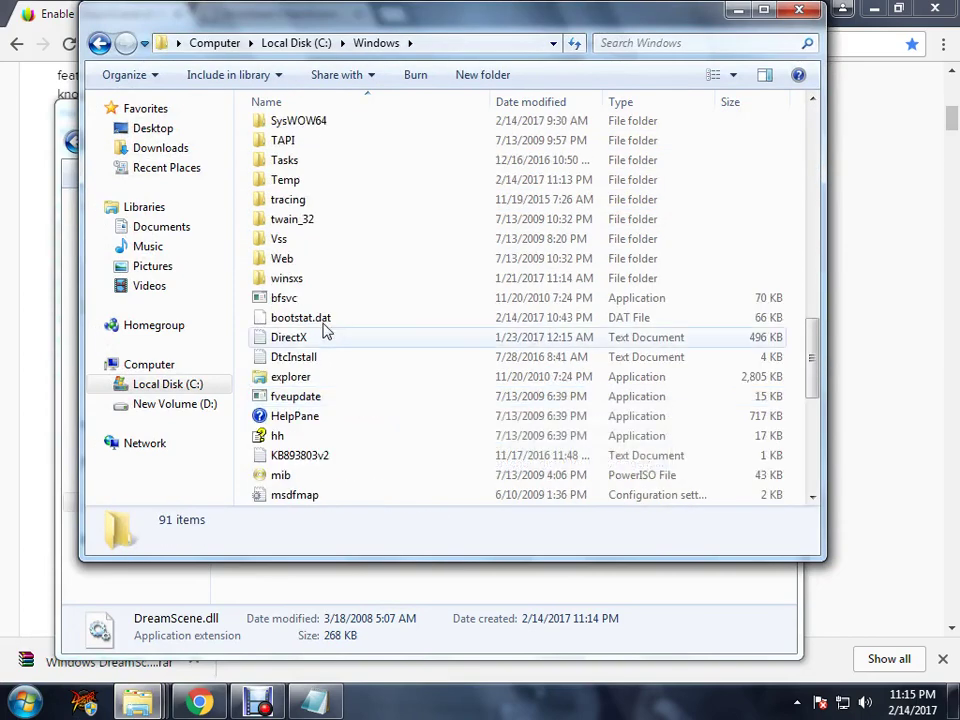
{"action": "scroll", "coordinate": [292, 222], "scroll_direction": "up", "scroll_amount": 2}
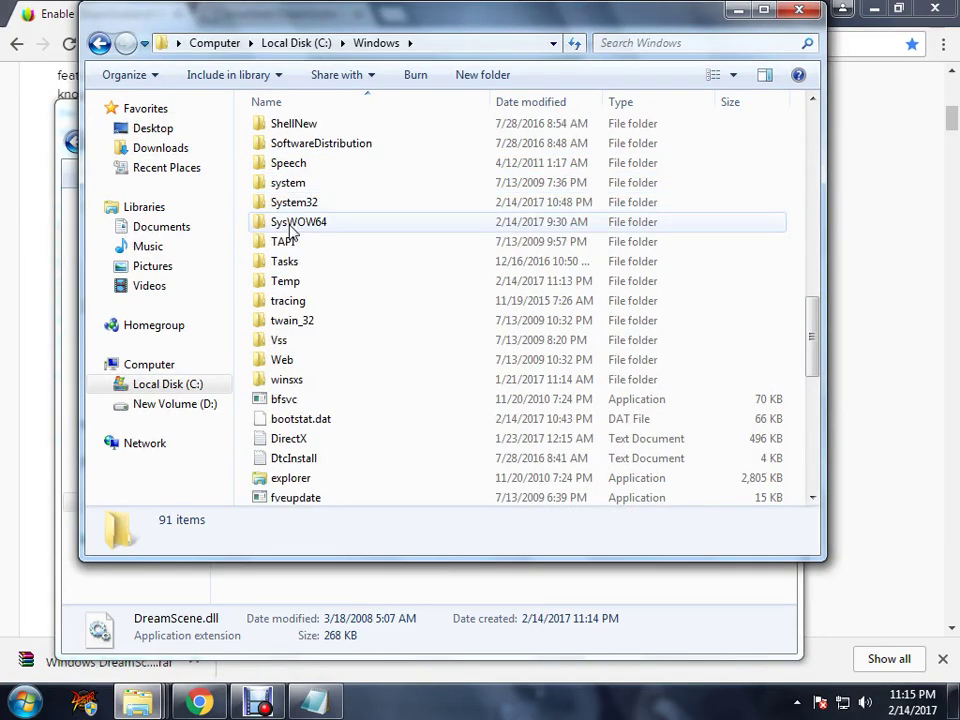
{"action": "double_click", "coordinate": [292, 204]}
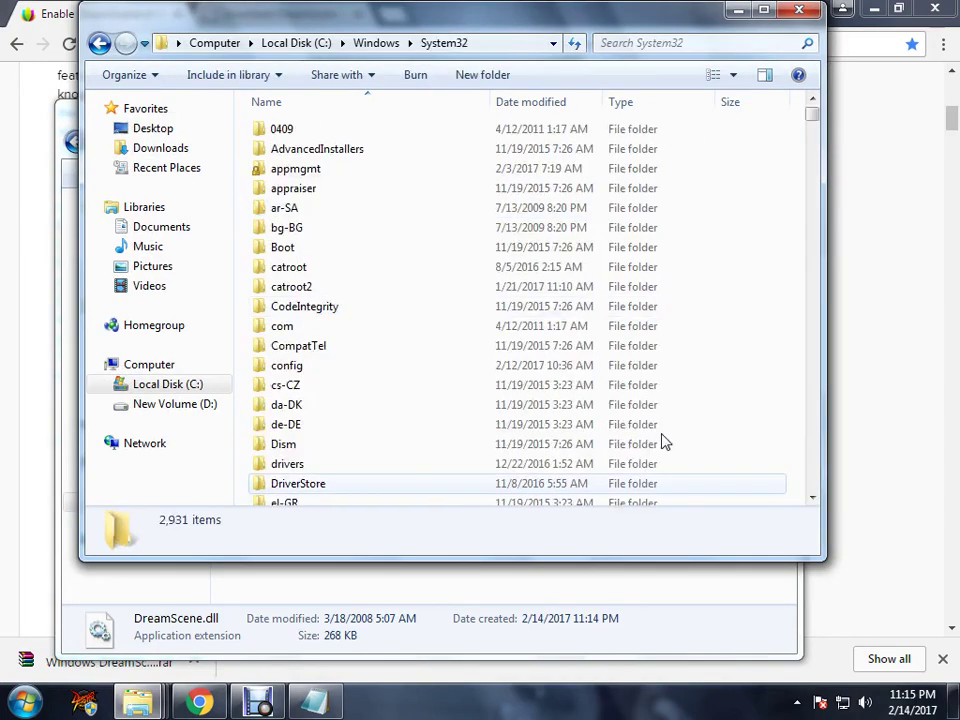
Step: Paste DreamScene.dll into System32 and close the file name conflict prompt
{"action": "right_click", "coordinate": [785, 202]}
{"action": "right_click", "coordinate": [790, 133]}
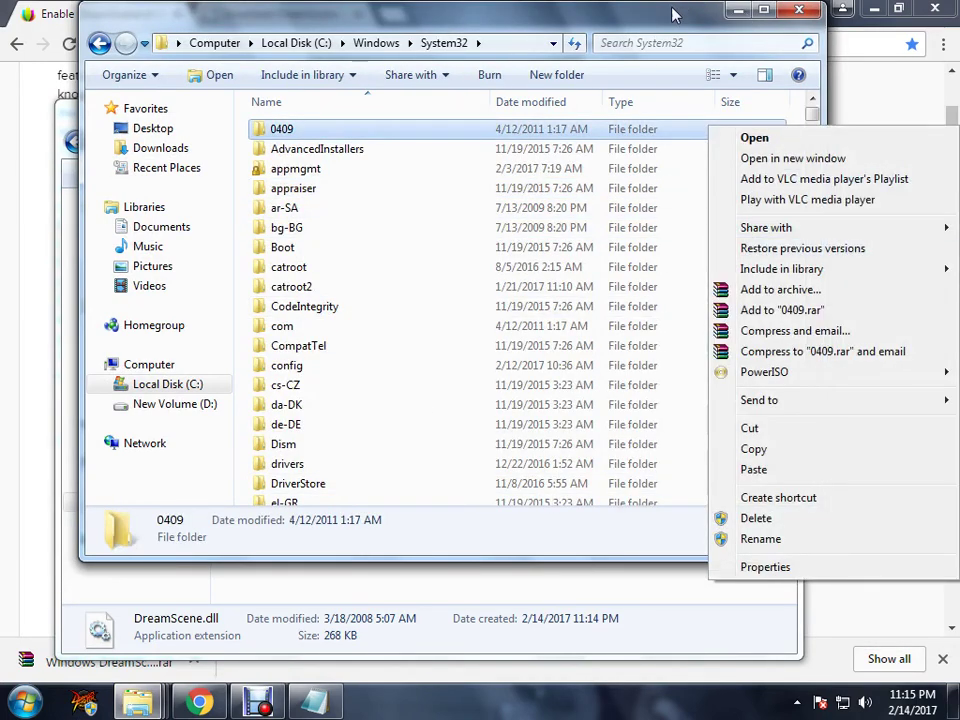
{"action": "left_click", "coordinate": [757, 158]}
{"action": "right_click", "coordinate": [776, 342]}
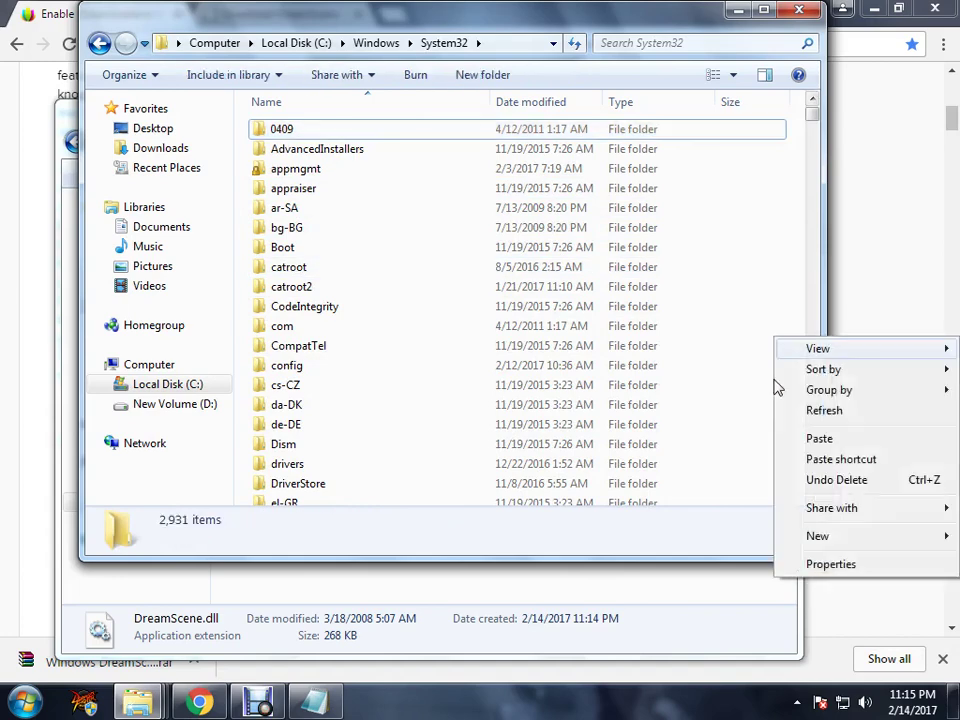
{"action": "left_click", "coordinate": [819, 438]}
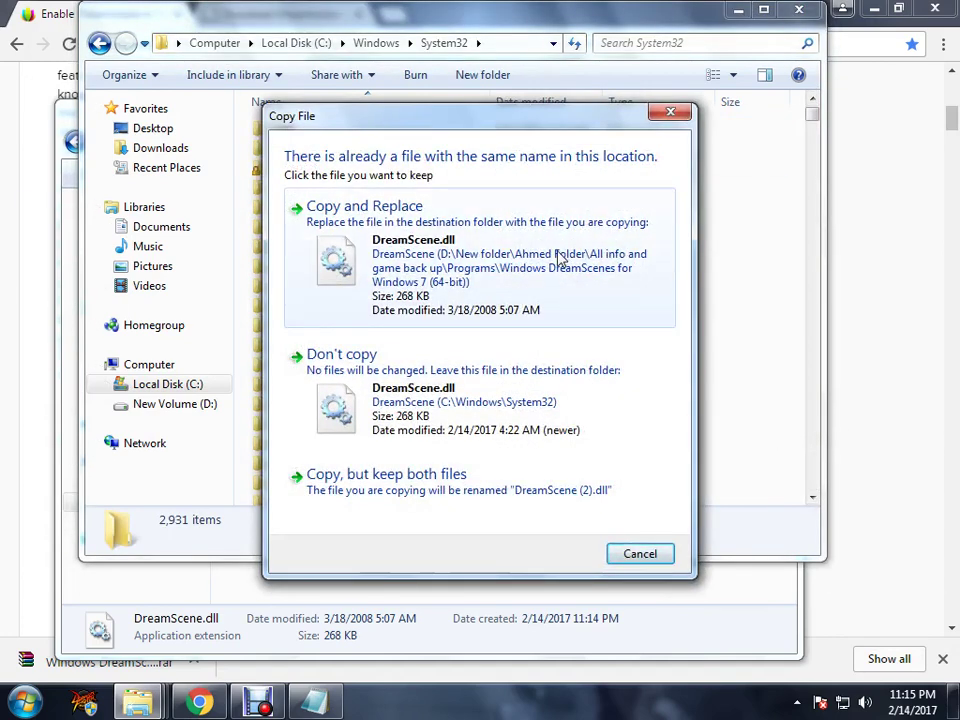
{"action": "left_click", "coordinate": [660, 560]}
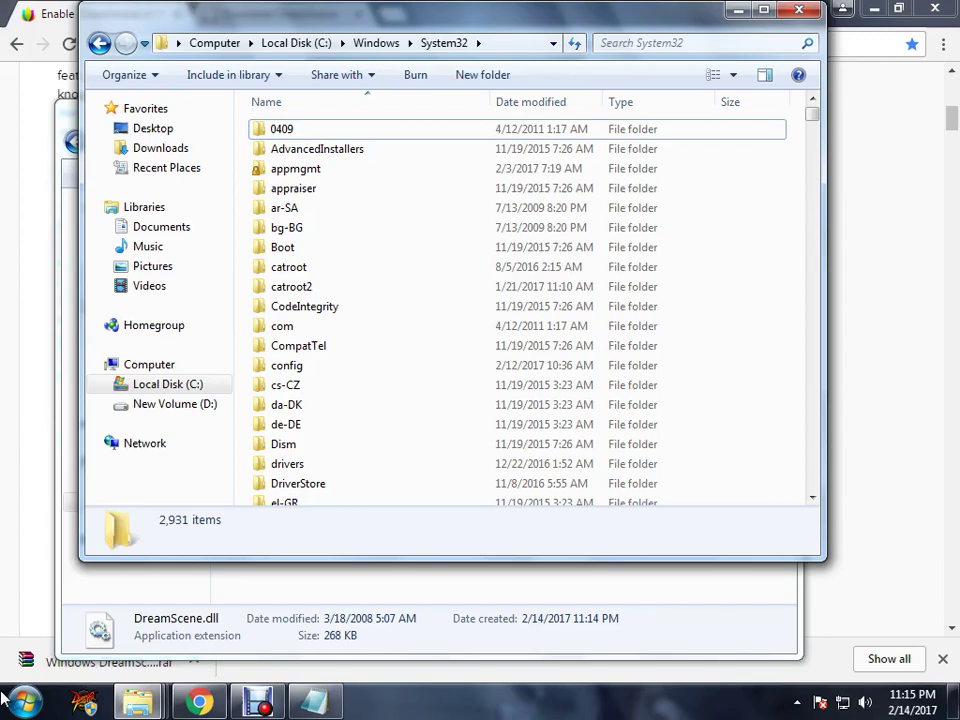
Step: Copy DreamScene.dll.mui from the DreamScenes source folder
{"action": "mouse_move", "coordinate": [138, 702]}
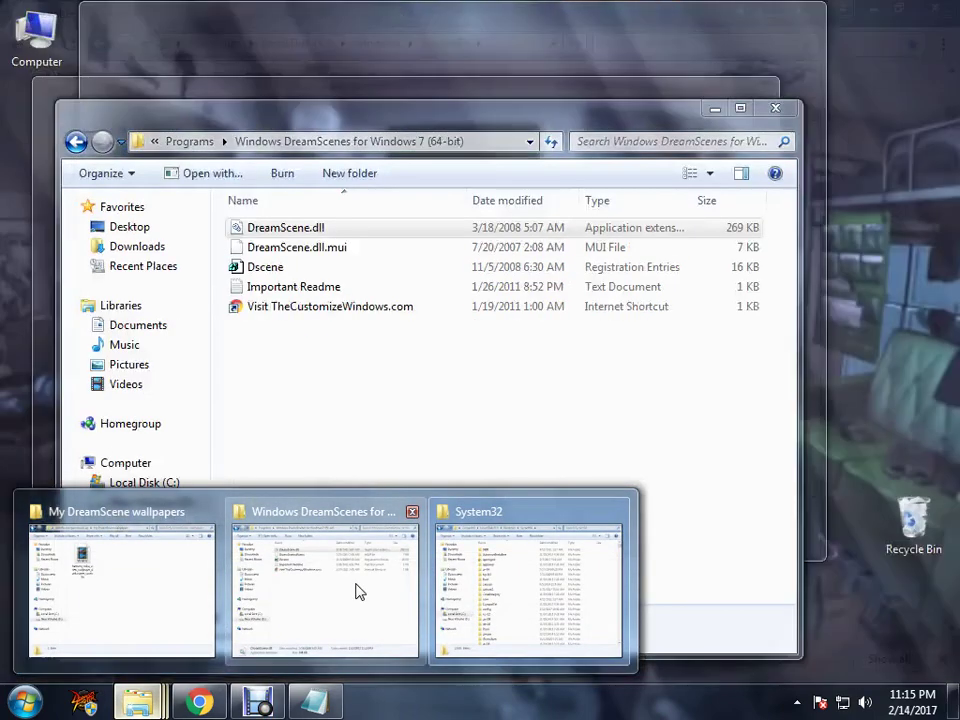
{"action": "left_click", "coordinate": [360, 592]}
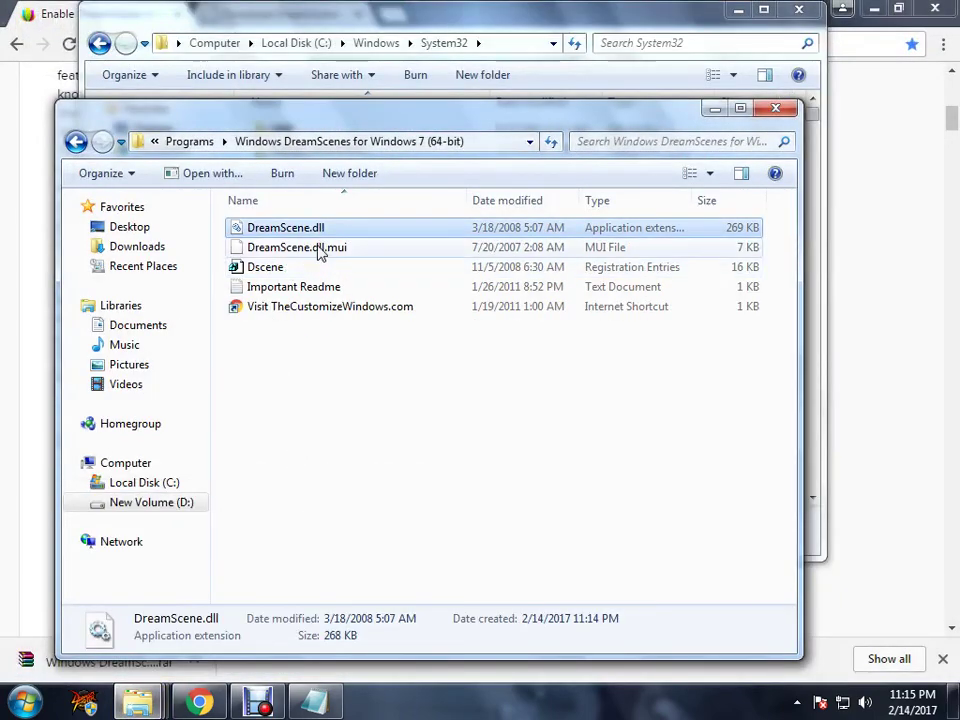
{"action": "right_click", "coordinate": [318, 249]}
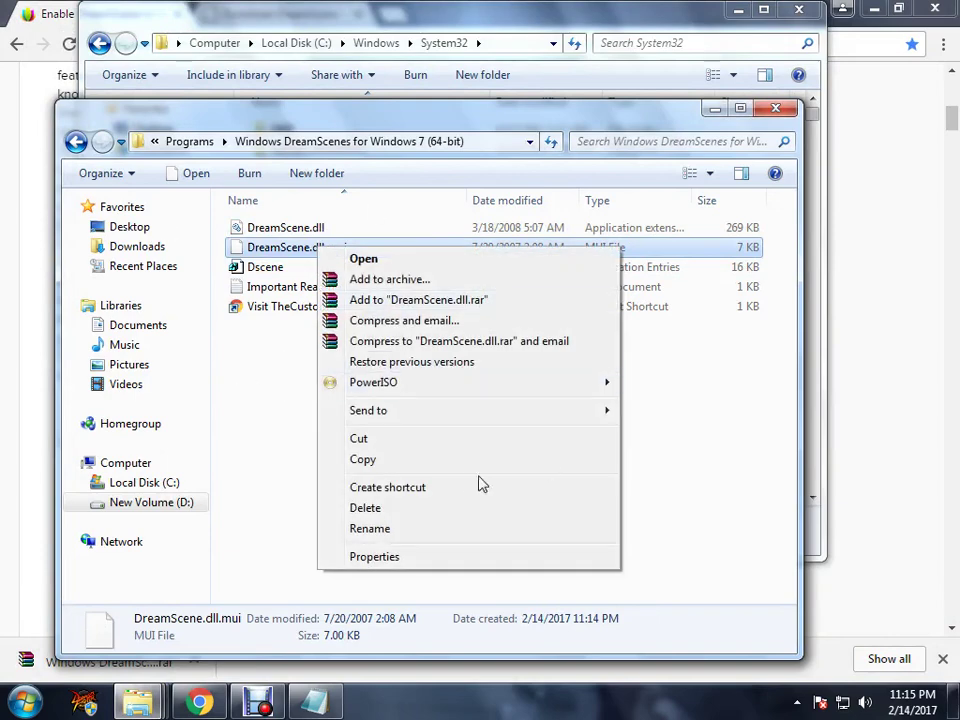
{"action": "left_click", "coordinate": [425, 460]}
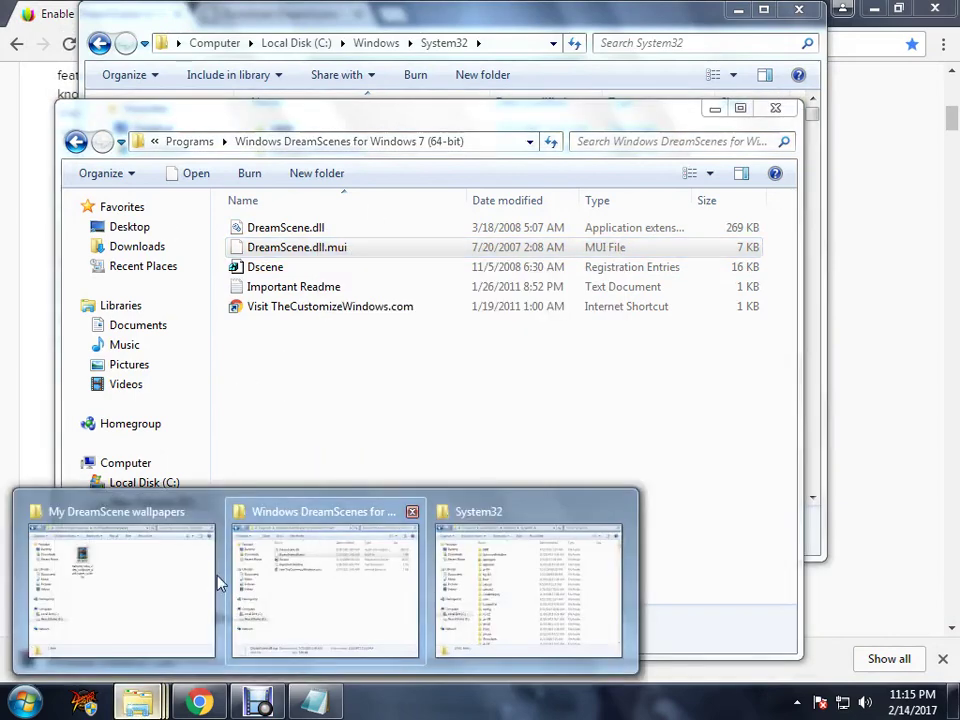
Step: Paste DreamScene.dll.mui into System32's en-US folder, cancelling to keep the existing file
{"action": "left_click", "coordinate": [574, 561]}
{"action": "scroll", "coordinate": [407, 366], "scroll_direction": "down", "scroll_amount": 3}
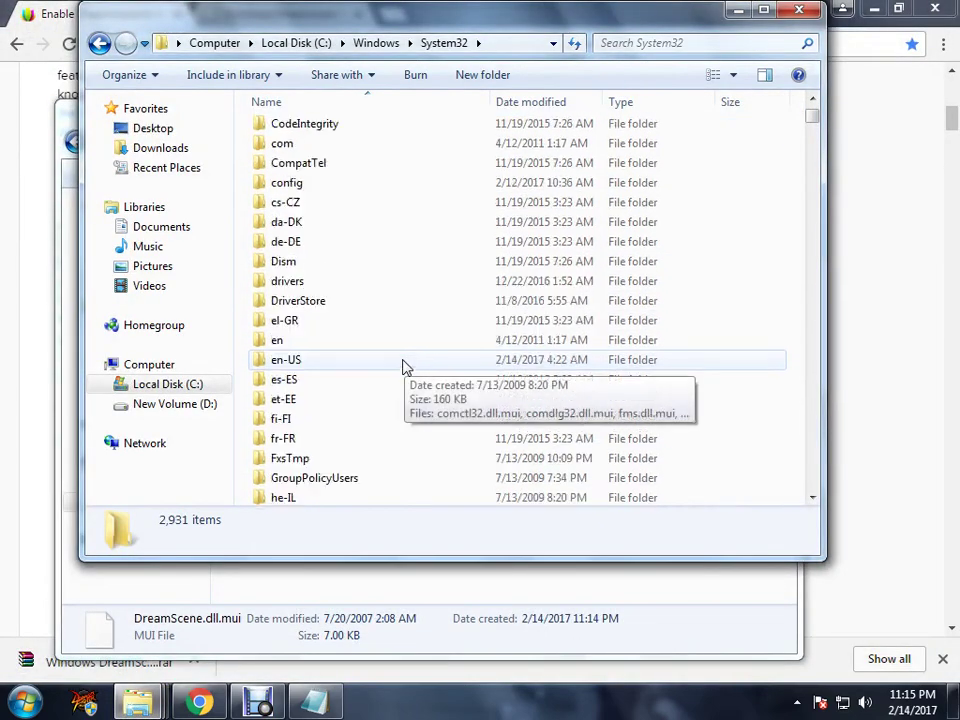
{"action": "scroll", "coordinate": [403, 366], "scroll_direction": "down", "scroll_amount": 20}
{"action": "scroll", "coordinate": [396, 366], "scroll_direction": "up", "scroll_amount": 4}
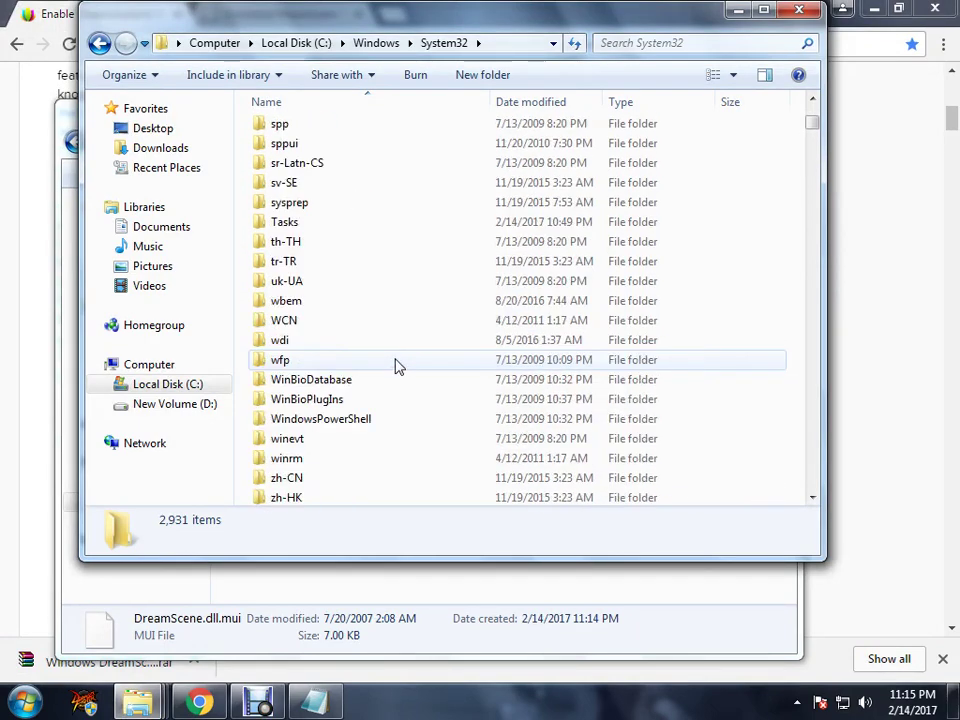
{"action": "scroll", "coordinate": [395, 366], "scroll_direction": "up", "scroll_amount": 12}
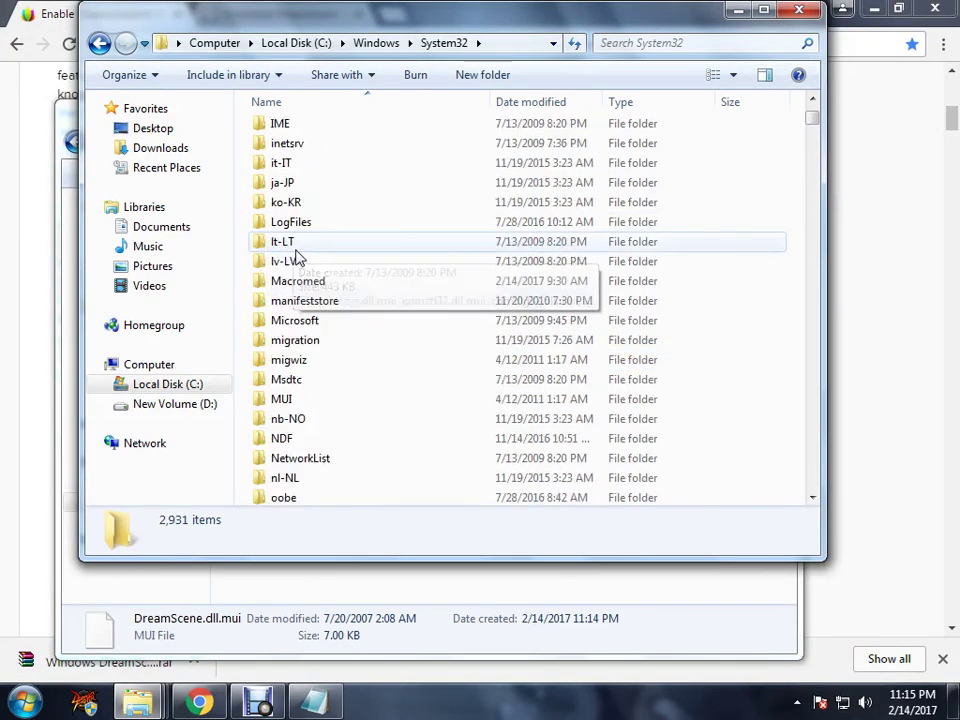
{"action": "scroll", "coordinate": [300, 265], "scroll_direction": "up", "scroll_amount": 10}
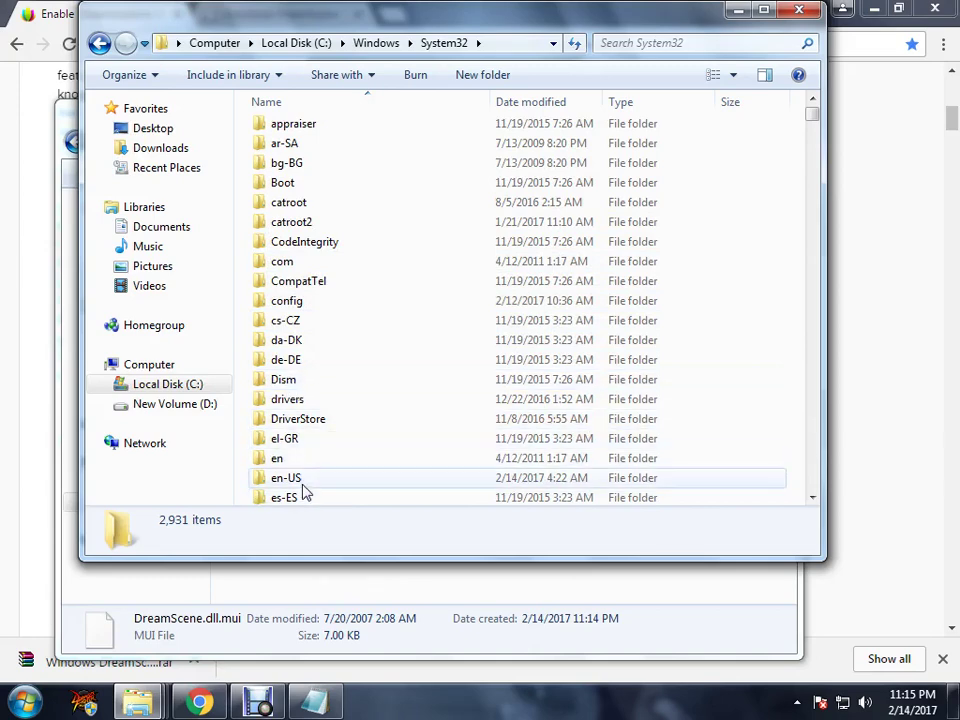
{"action": "double_click", "coordinate": [285, 480]}
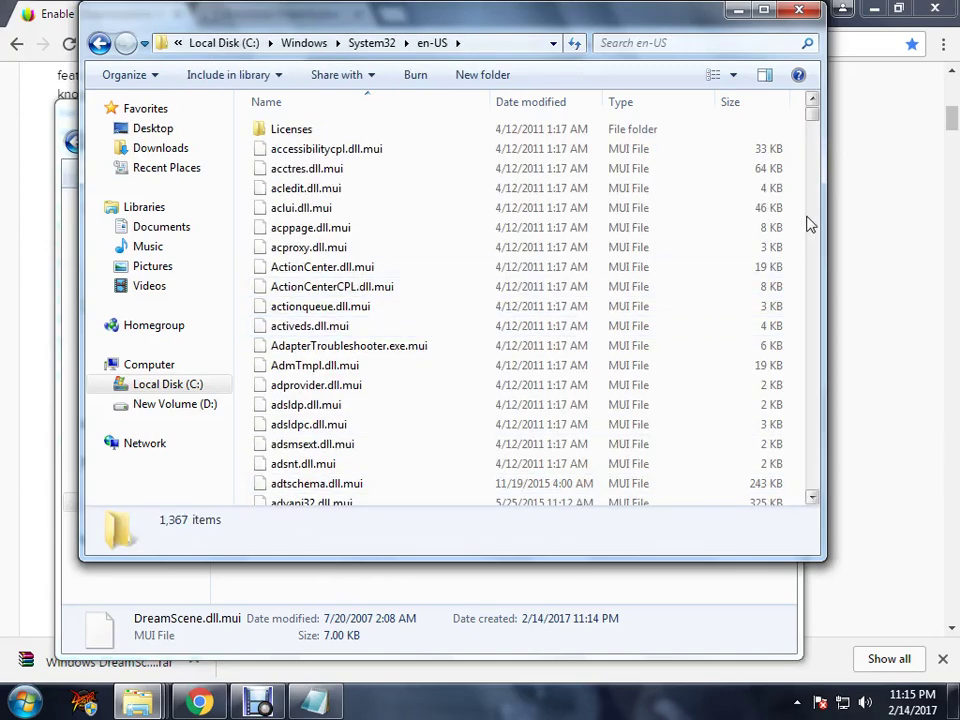
{"action": "right_click", "coordinate": [733, 214]}
{"action": "left_click", "coordinate": [771, 345]}
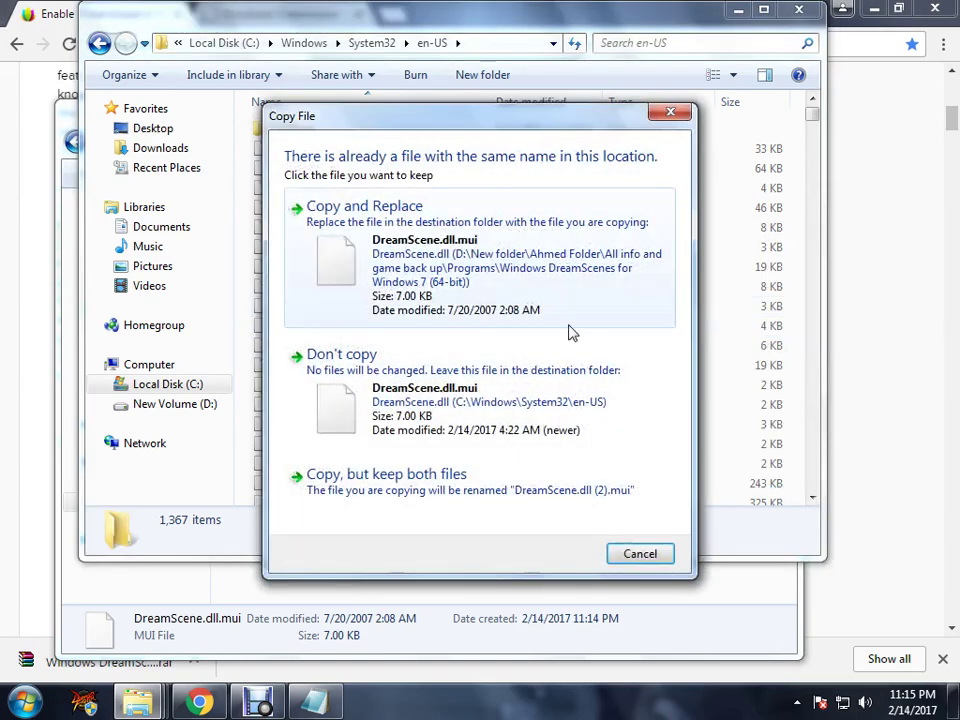
{"action": "left_click", "coordinate": [637, 563]}
Step: Bring the DreamScenes source folder forward and look at the Dscene registry entries file
{"action": "mouse_move", "coordinate": [140, 702]}
{"action": "left_click", "coordinate": [272, 574]}
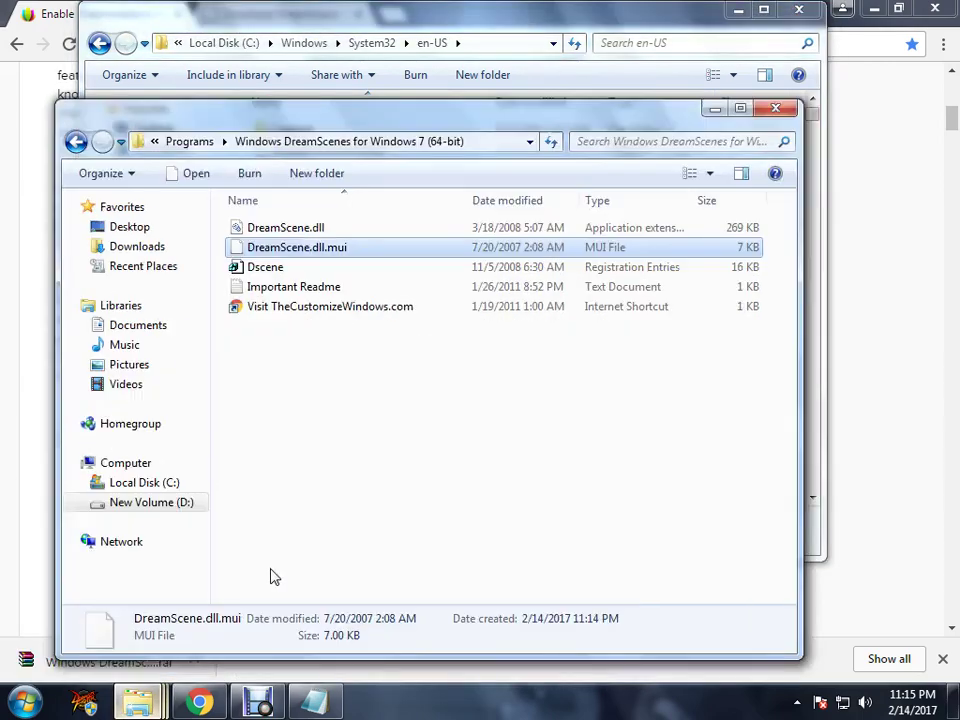
{"action": "left_click", "coordinate": [250, 267]}
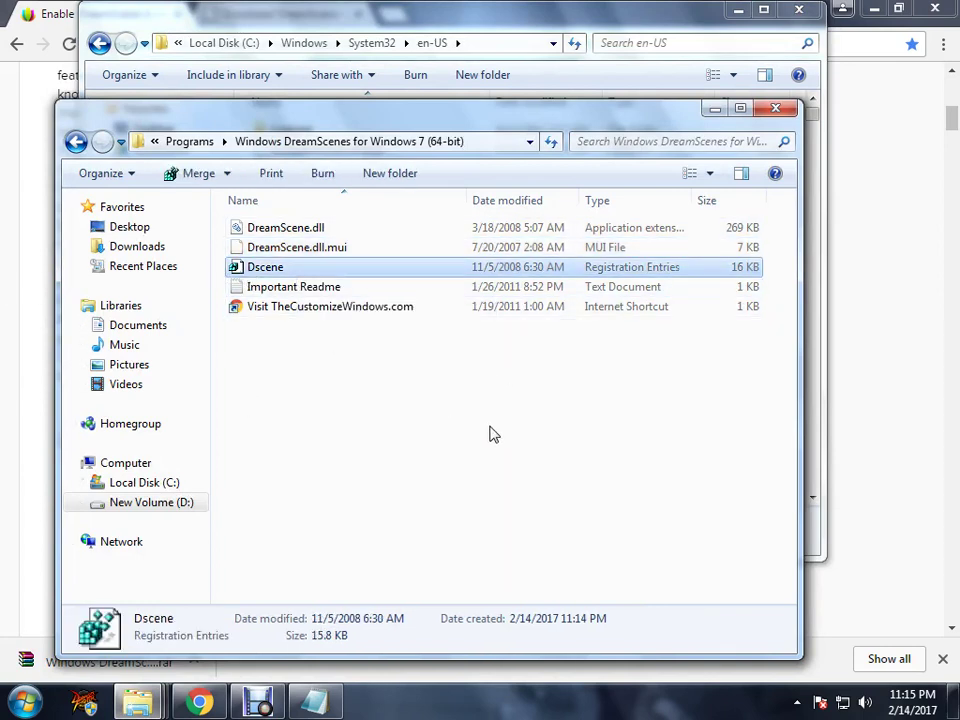
{"action": "left_click", "coordinate": [422, 450]}
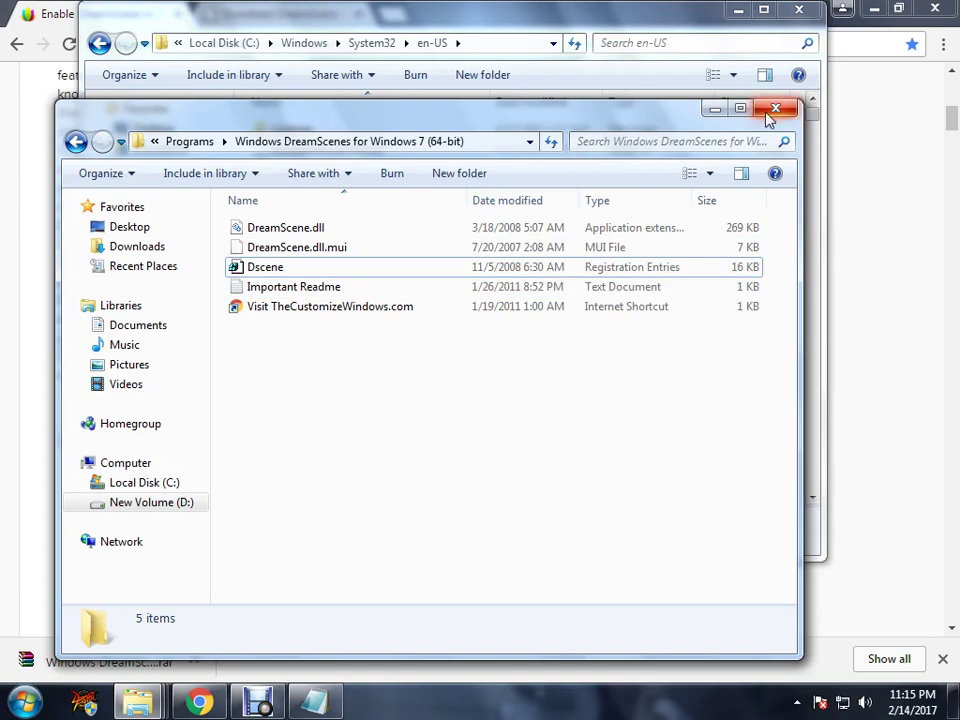
Step: Minimize the en-US, DreamScenes, Chrome and wallpapers windows to show the animated wallpaper, then restore Chrome
{"action": "left_click", "coordinate": [740, 13]}
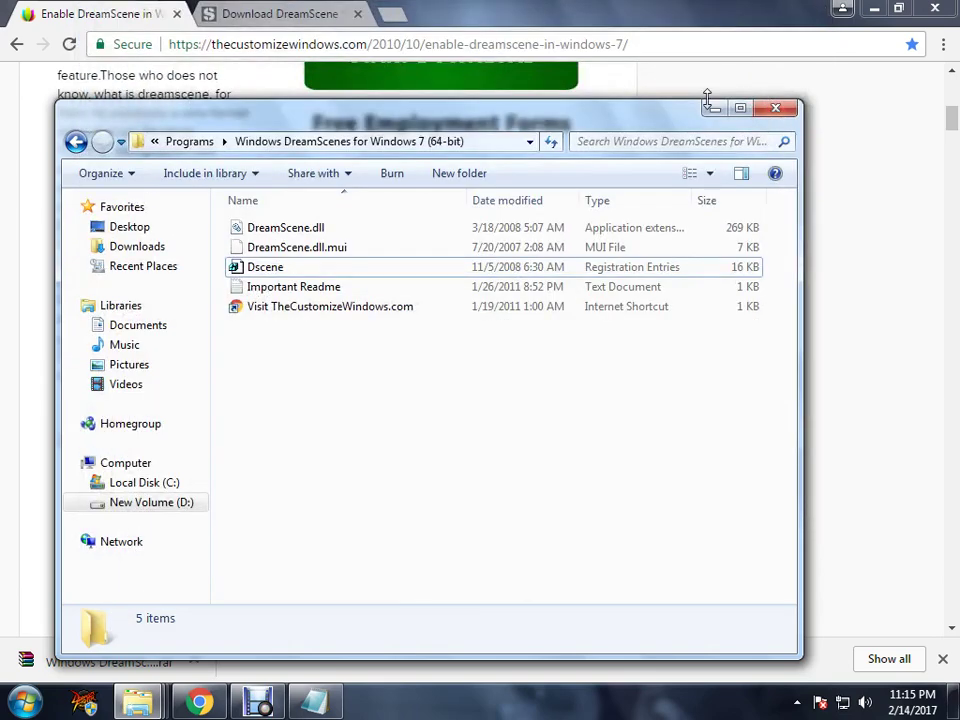
{"action": "left_click", "coordinate": [713, 107]}
{"action": "left_click", "coordinate": [874, 8]}
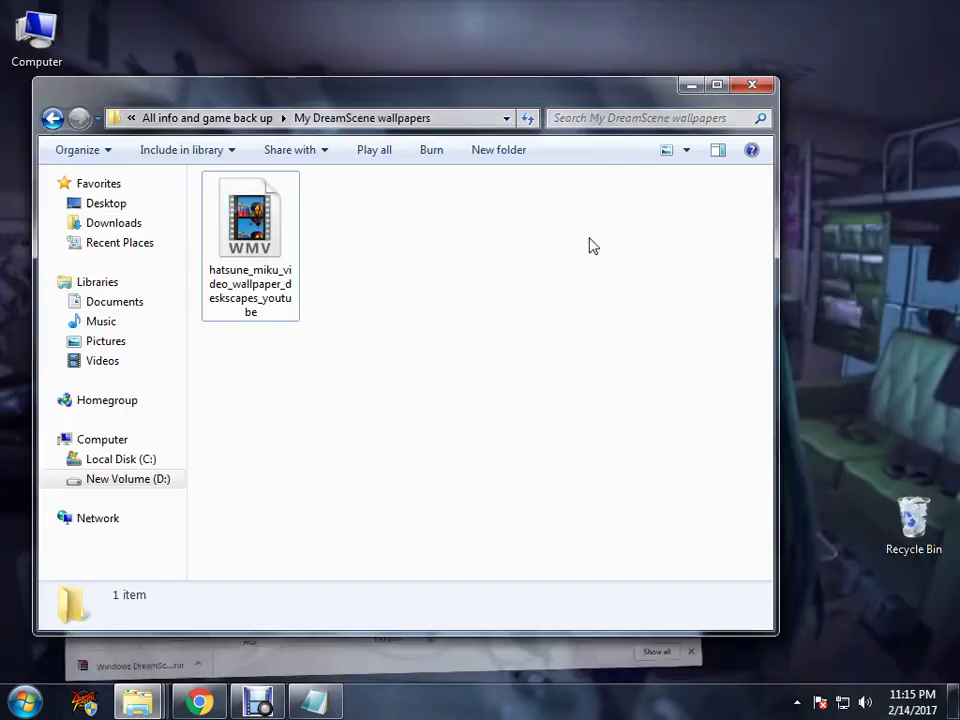
{"action": "left_click", "coordinate": [690, 86]}
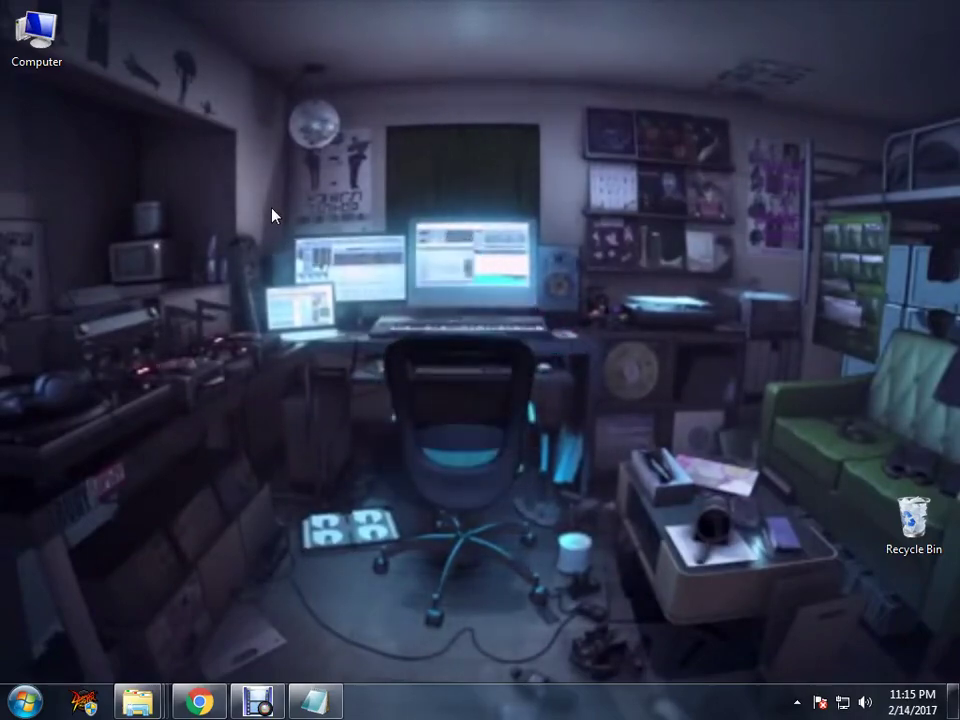
{"action": "left_click", "coordinate": [197, 703]}
Step: Open YouTube in a new tab and search for hatsune miku live background
{"action": "left_click", "coordinate": [274, 13]}
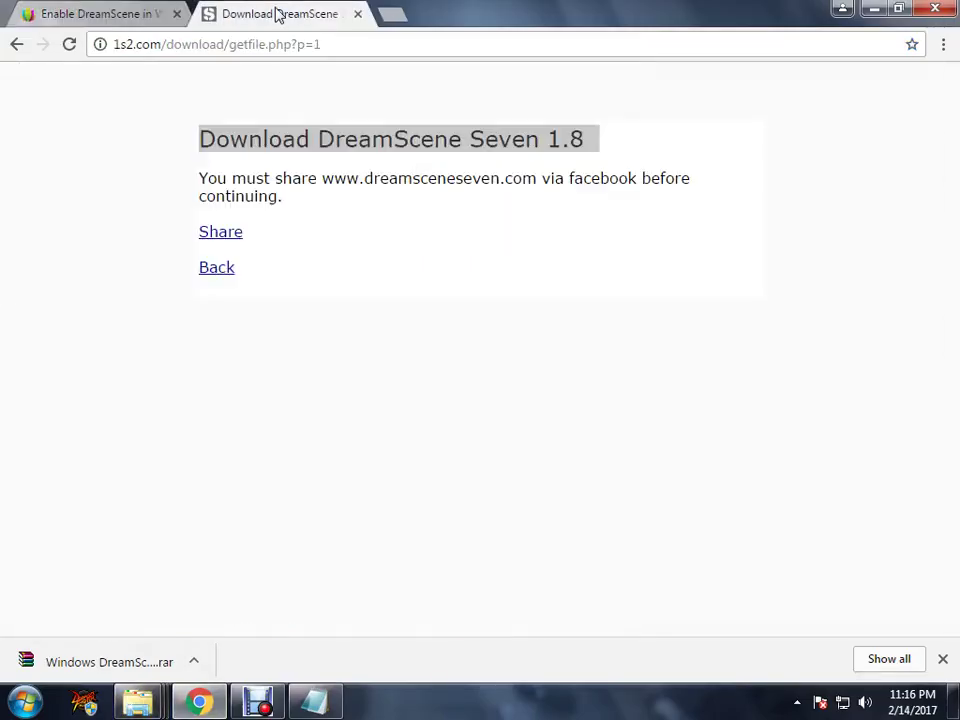
{"action": "left_click", "coordinate": [405, 17]}
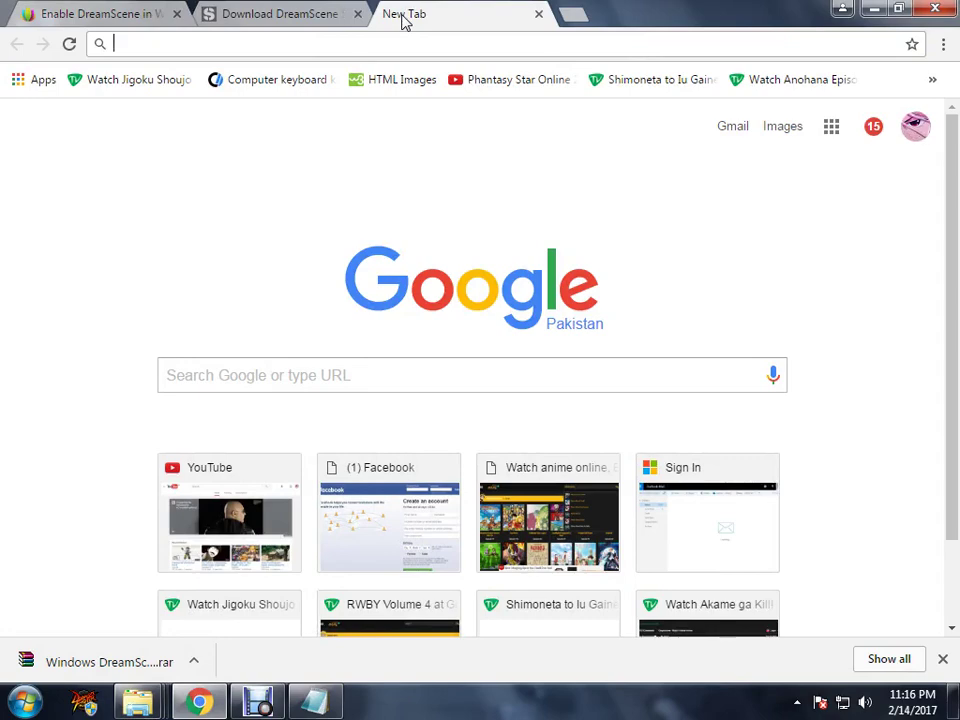
{"action": "type", "text": "youtu"}
{"action": "key", "text": "Return"}
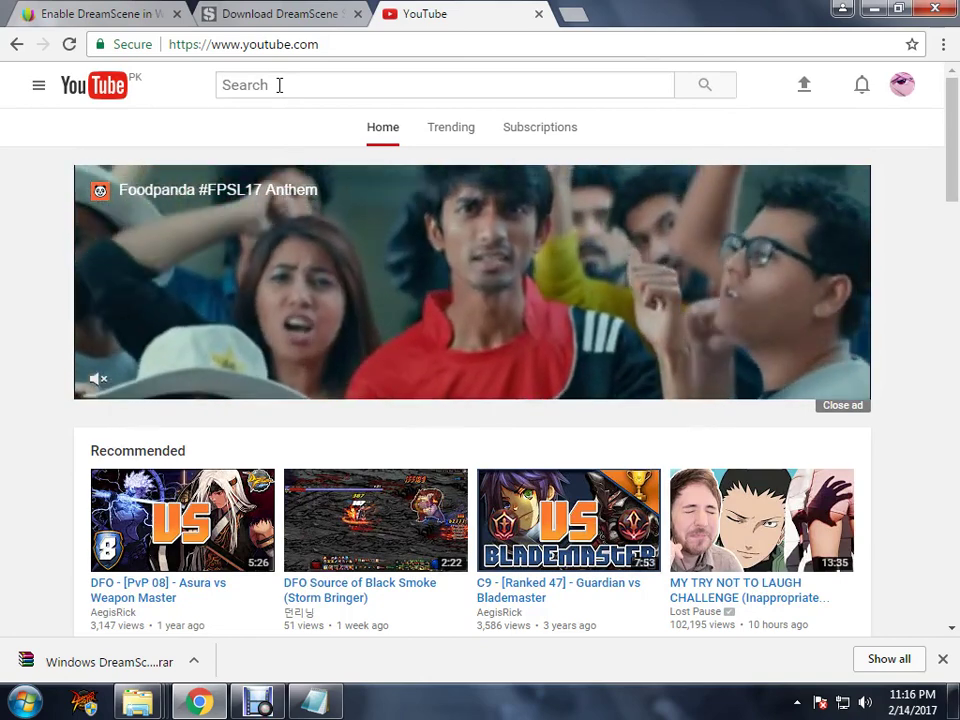
{"action": "left_click", "coordinate": [279, 85]}
{"action": "type", "text": "hatsune"}
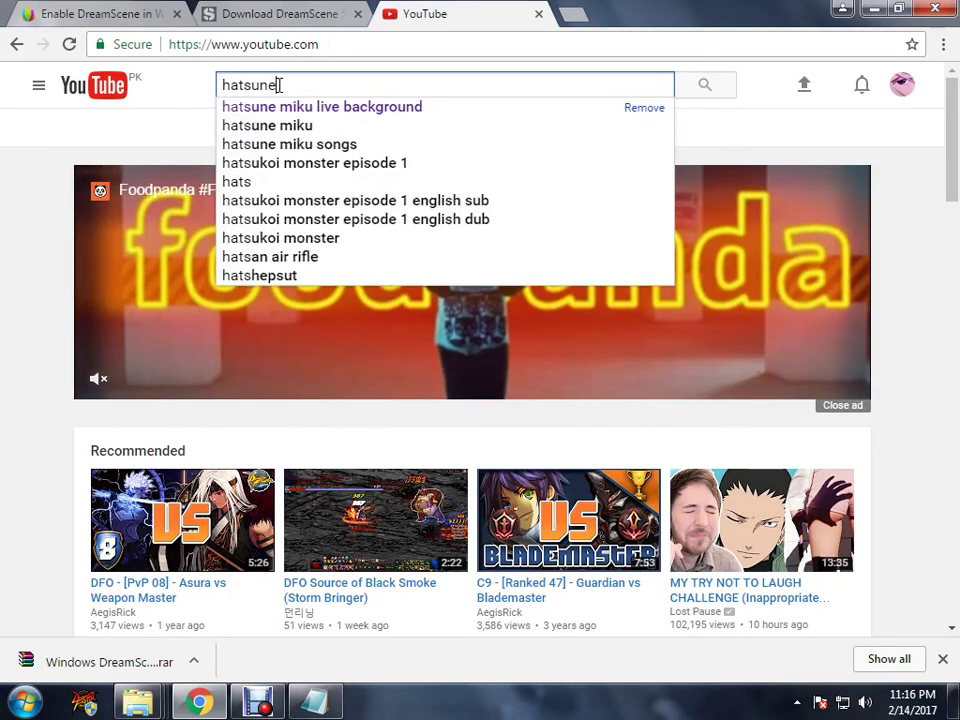
{"action": "key", "text": "Down"}
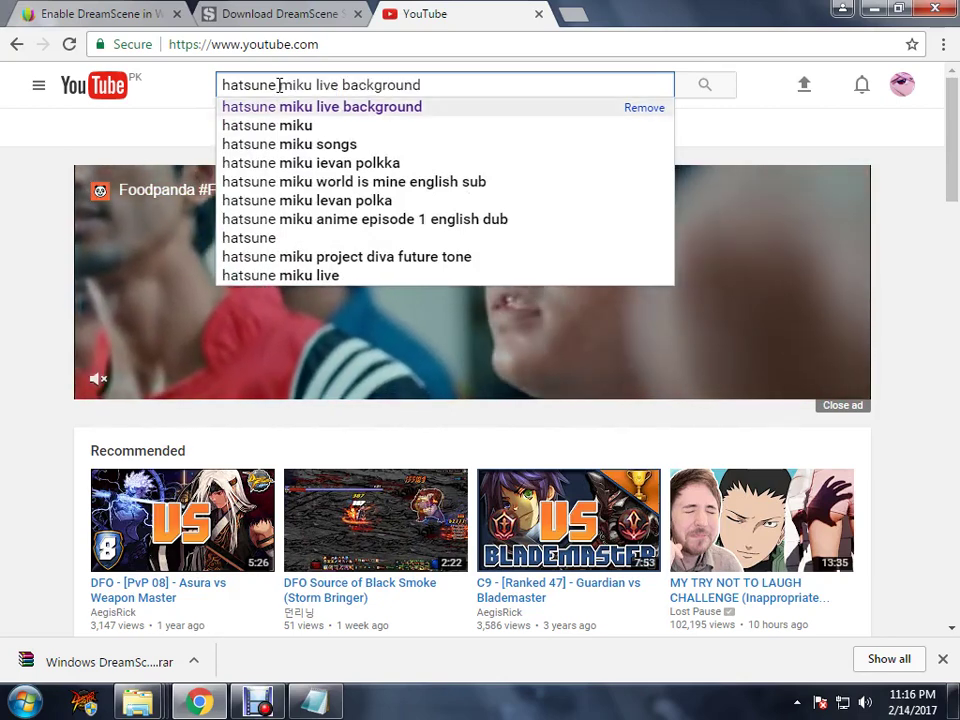
{"action": "key", "text": "Return"}
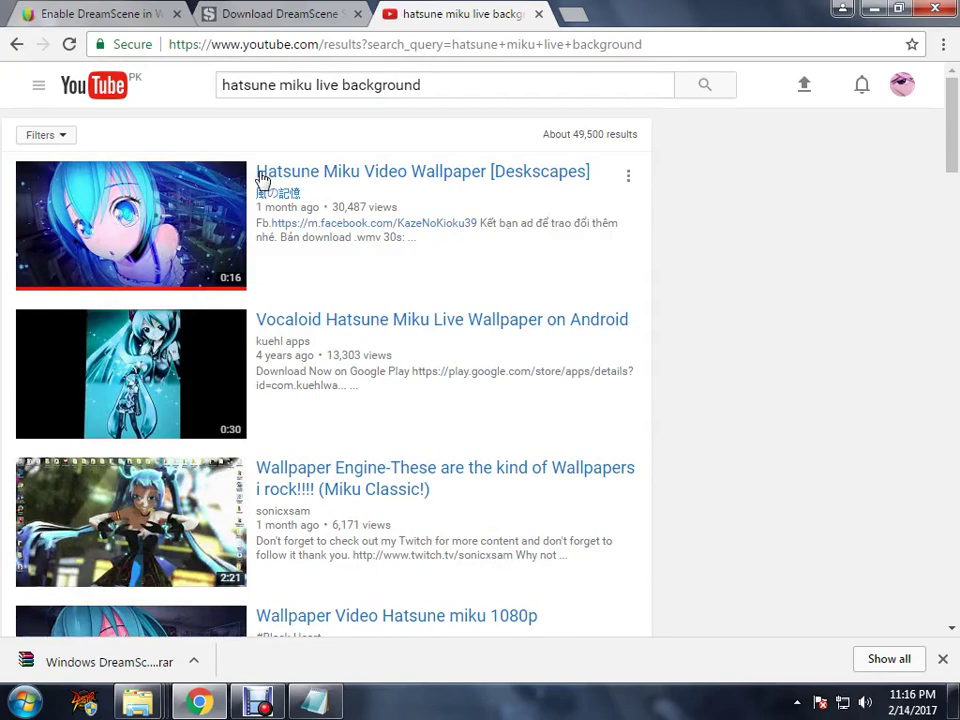
Step: Open the Hatsune Miku Video Wallpaper [Deskscapes] video, pause it and copy its address
{"action": "left_click", "coordinate": [340, 177]}
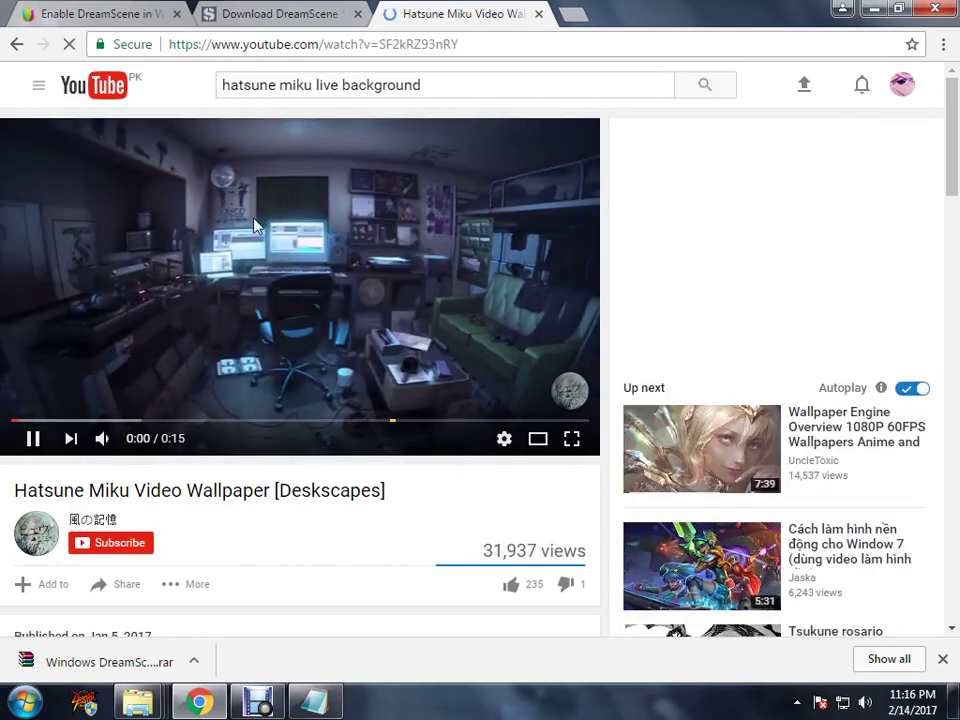
{"action": "left_click", "coordinate": [227, 336]}
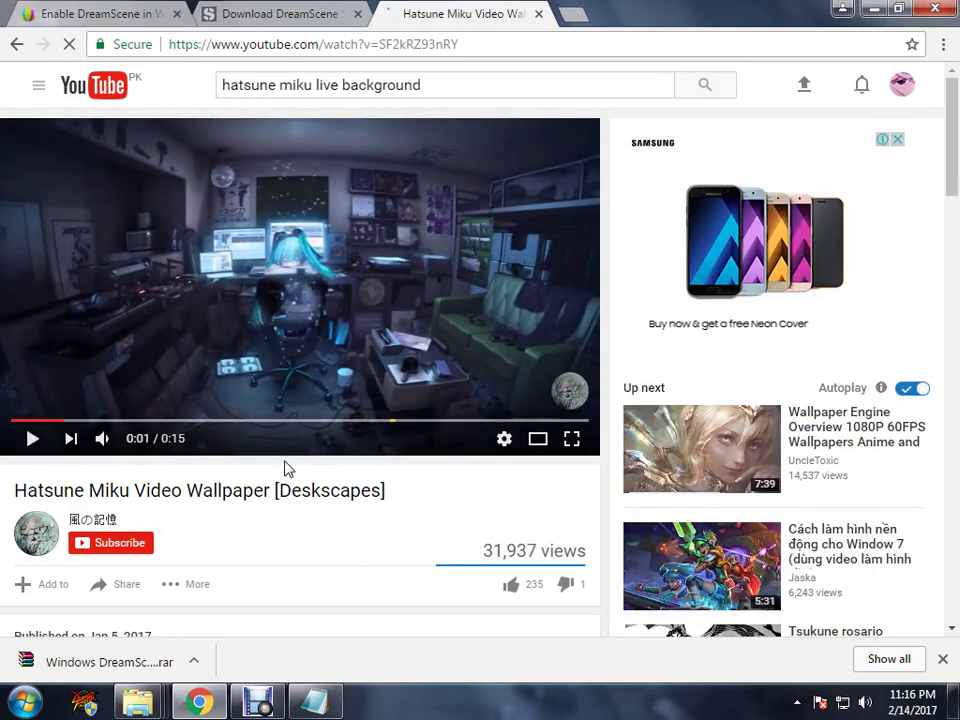
{"action": "left_click", "coordinate": [488, 45]}
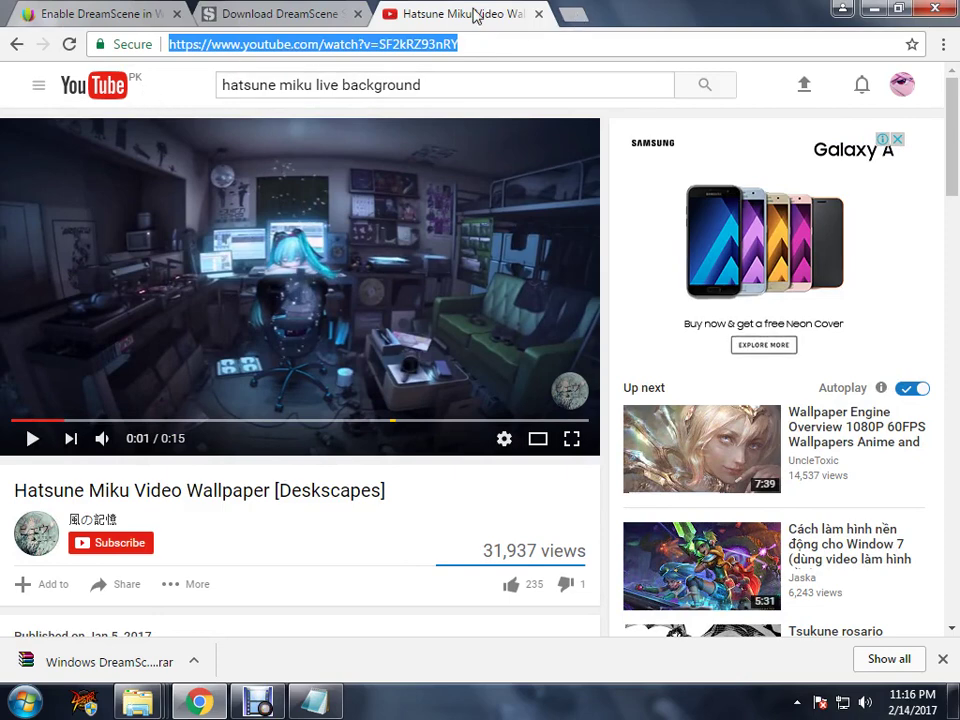
{"action": "left_click", "coordinate": [572, 14]}
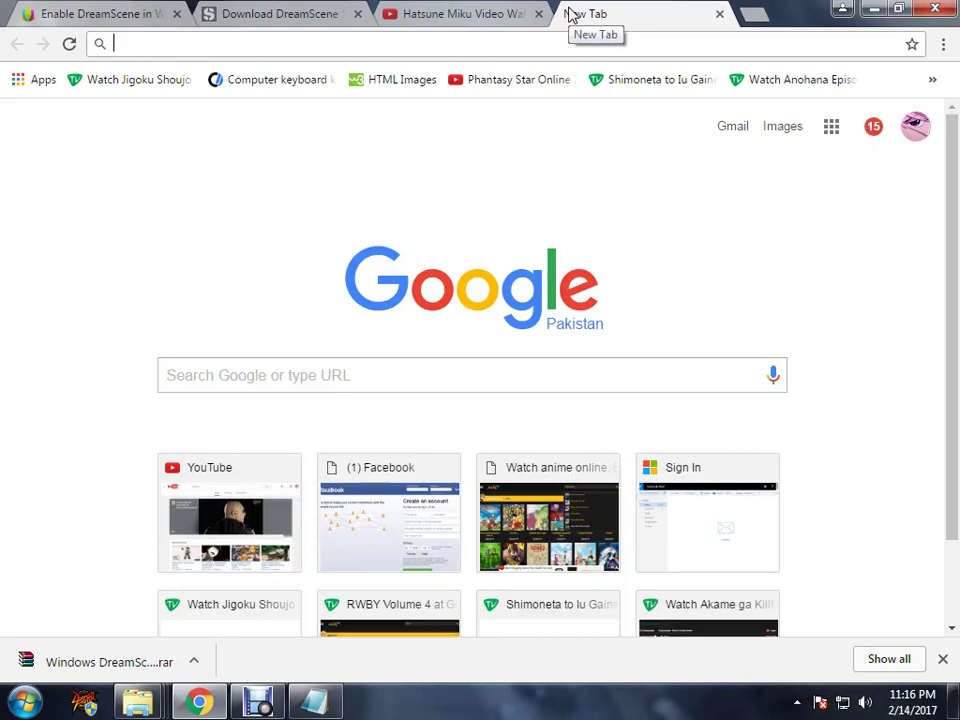
Step: Search Google for 'video to wmv' and open the Convert Files MP4 to WMV result
{"action": "type", "text": "convert"}
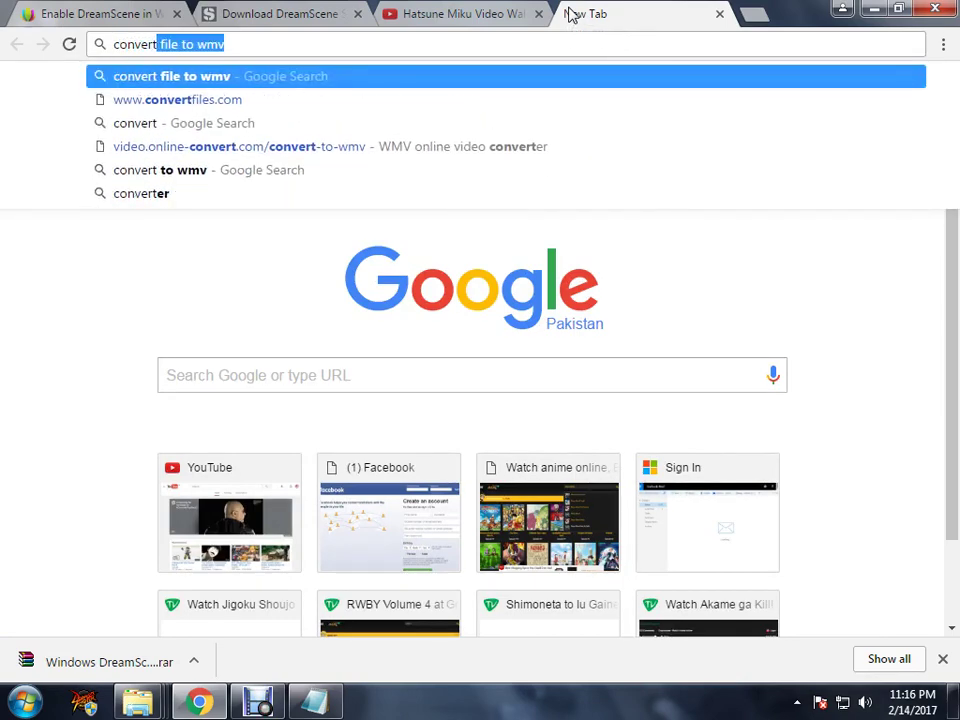
{"action": "key", "text": "Escape"}
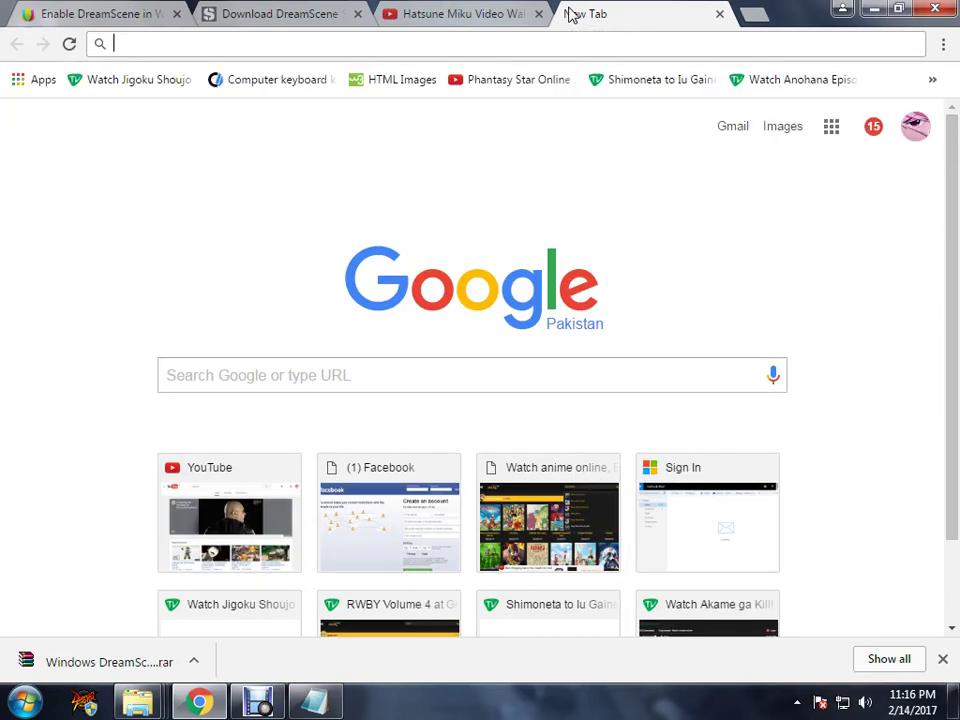
{"action": "type", "text": "video to wmv"}
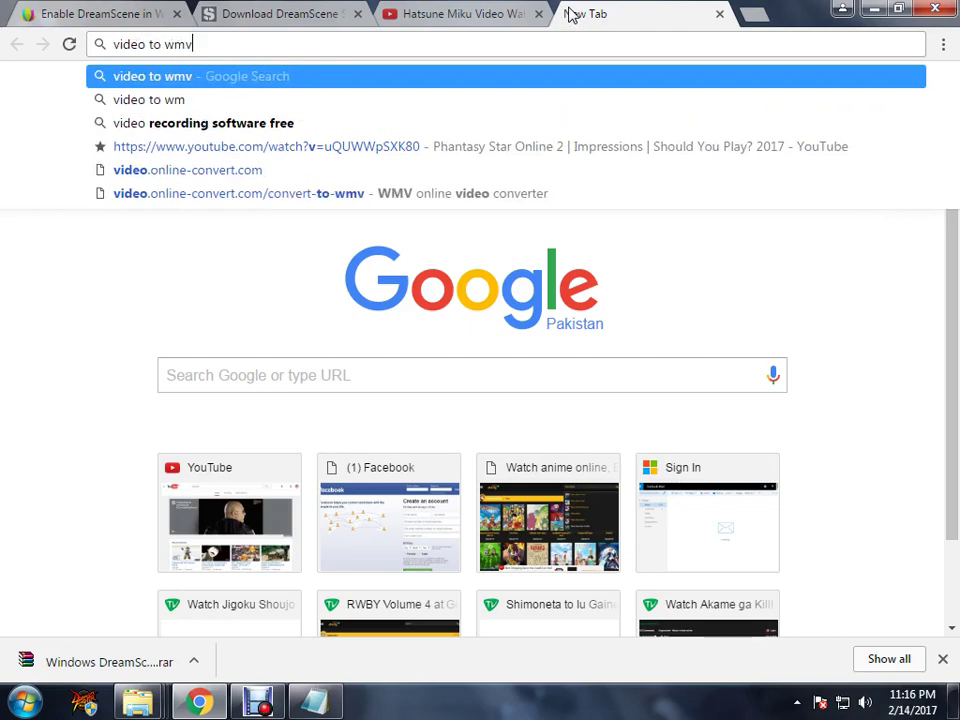
{"action": "key", "text": "Return"}
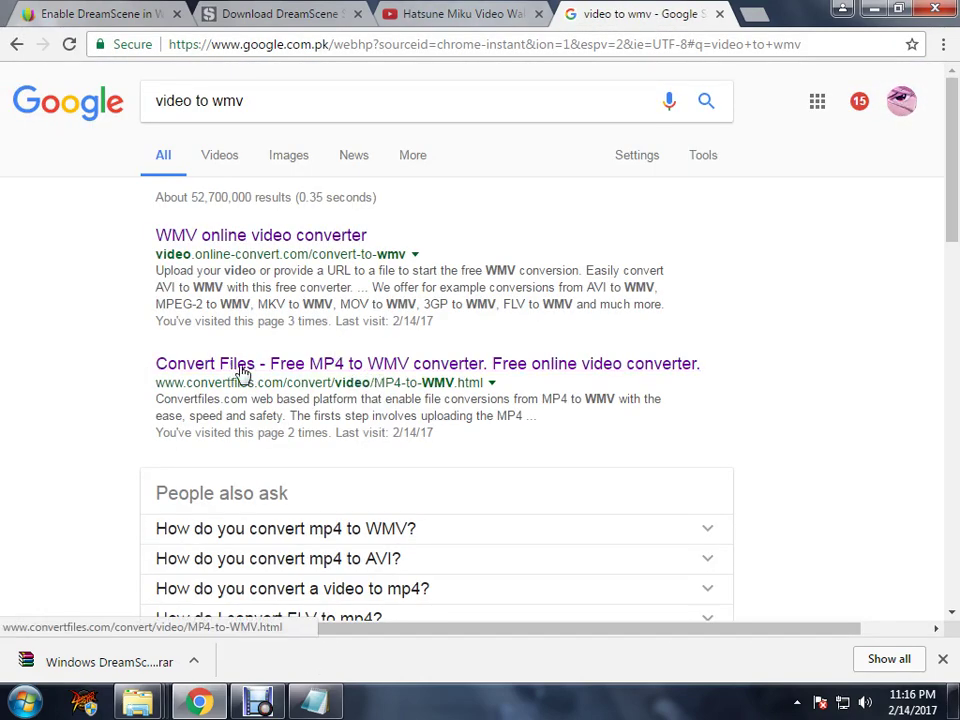
{"action": "left_click", "coordinate": [378, 368]}
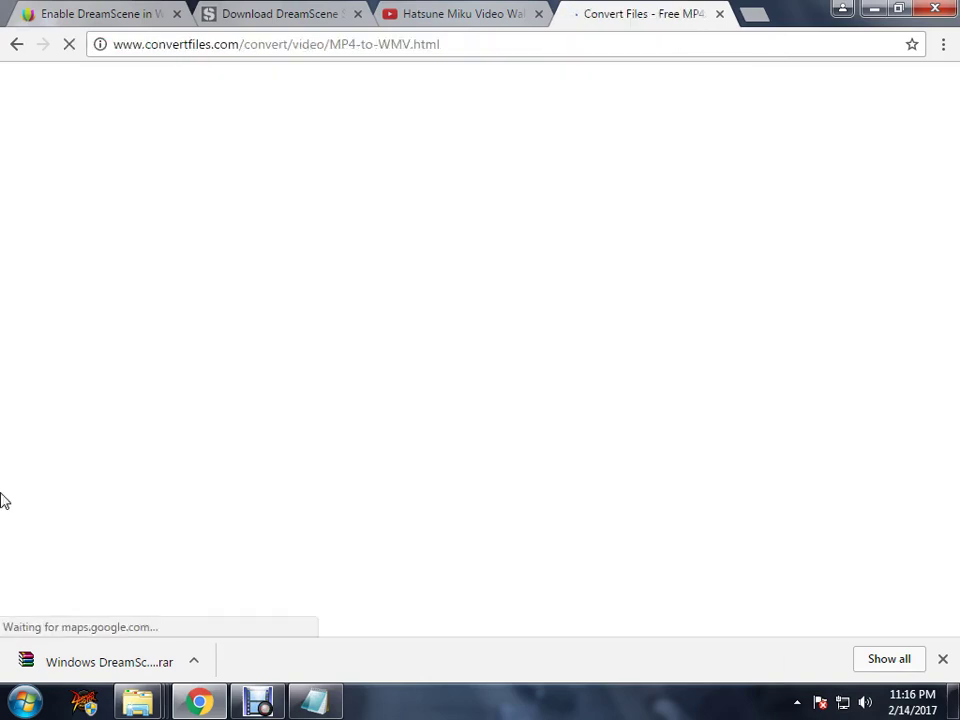
Step: Paste the YouTube video link as the download source on Convertfiles.com and start the WMV conversion
{"action": "scroll", "coordinate": [291, 504], "scroll_direction": "down", "scroll_amount": 3}
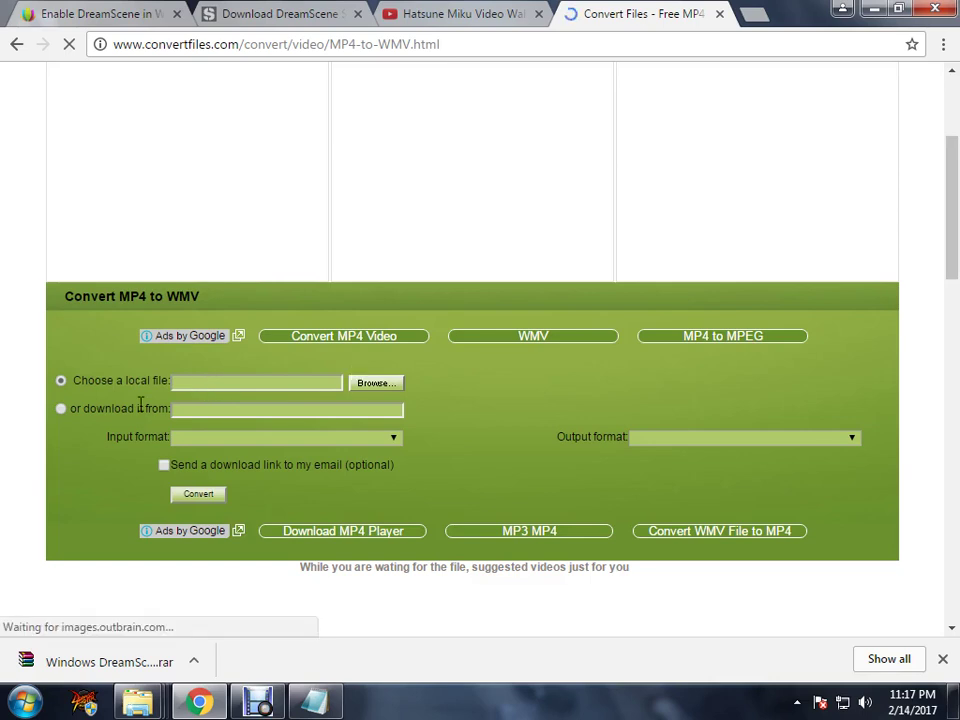
{"action": "left_click", "coordinate": [376, 384]}
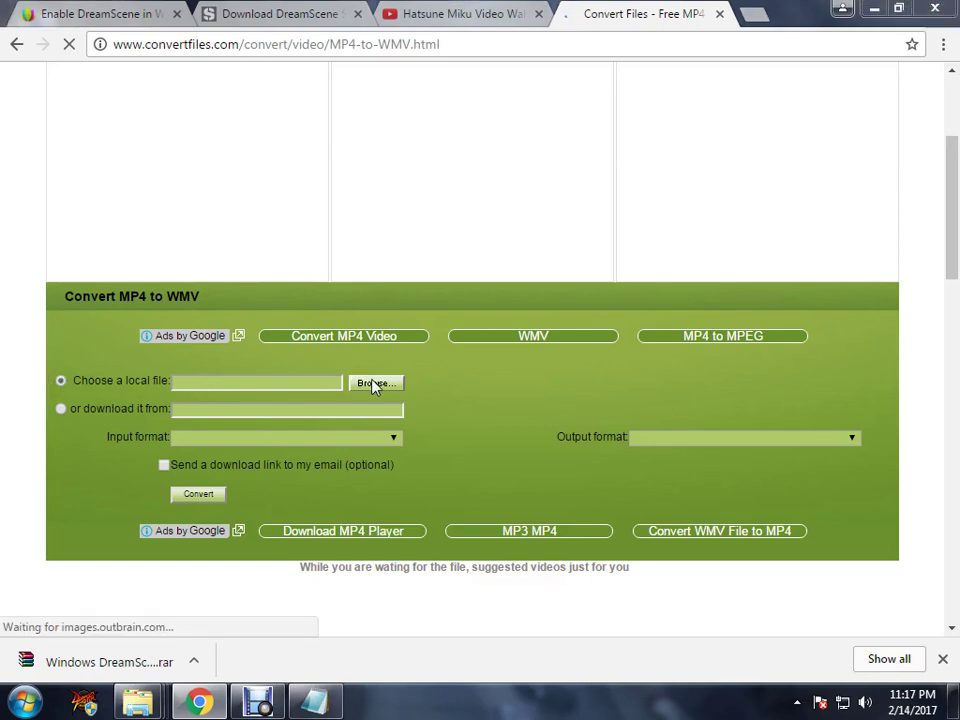
{"action": "left_click", "coordinate": [806, 564]}
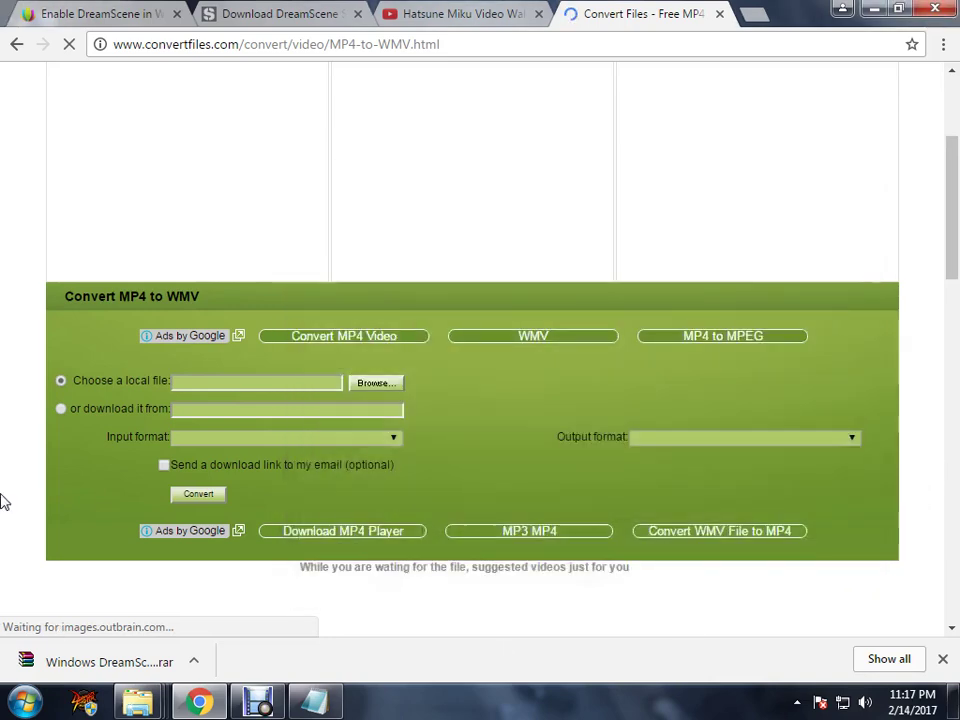
{"action": "left_click", "coordinate": [62, 409]}
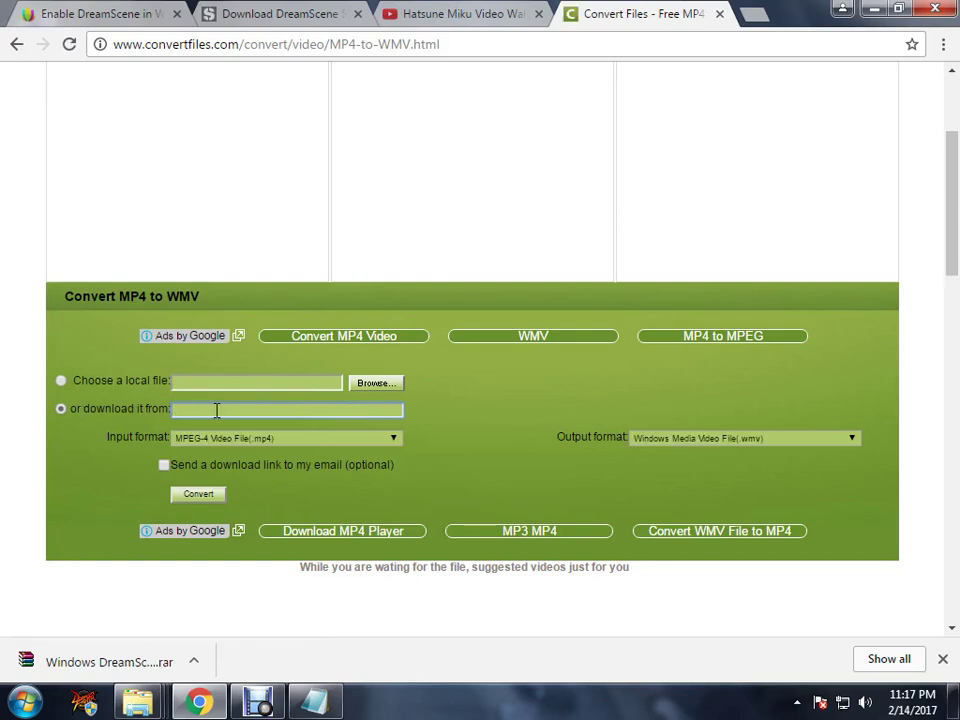
{"action": "type", "text": "https://www.youtube.com/watch?v=SF2kRZ03nRY"}
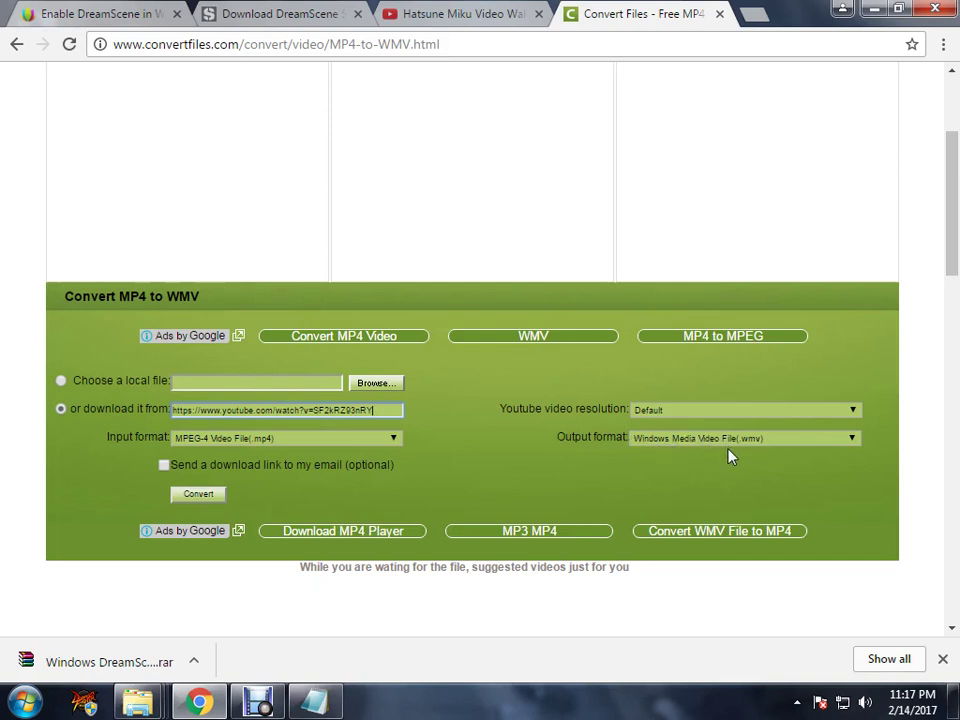
{"action": "left_click", "coordinate": [185, 494]}
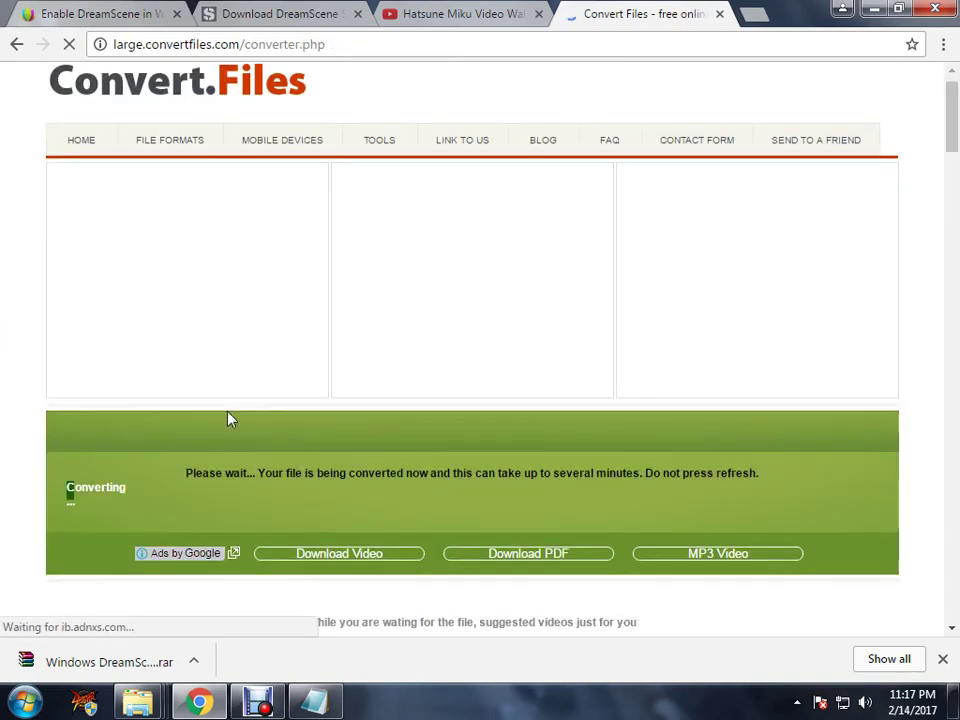
{"action": "scroll", "coordinate": [2, 402], "scroll_direction": "up", "scroll_amount": 3}
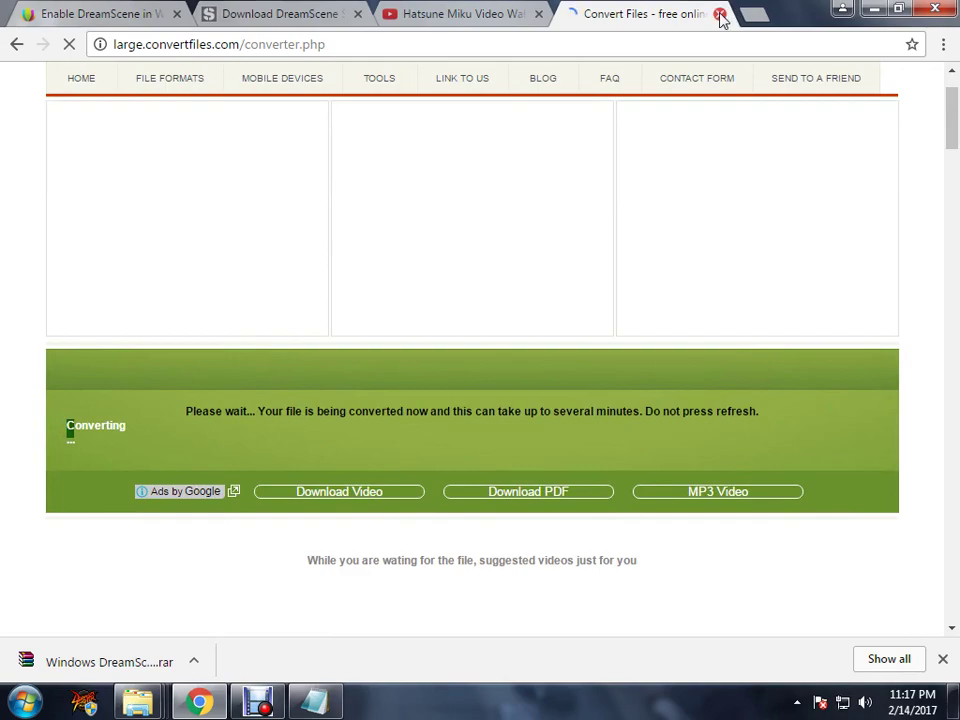
Step: Close the converter page, minimize Chrome, and bring back the My DreamScene wallpapers folder
{"action": "key", "text": "ctrl+w"}
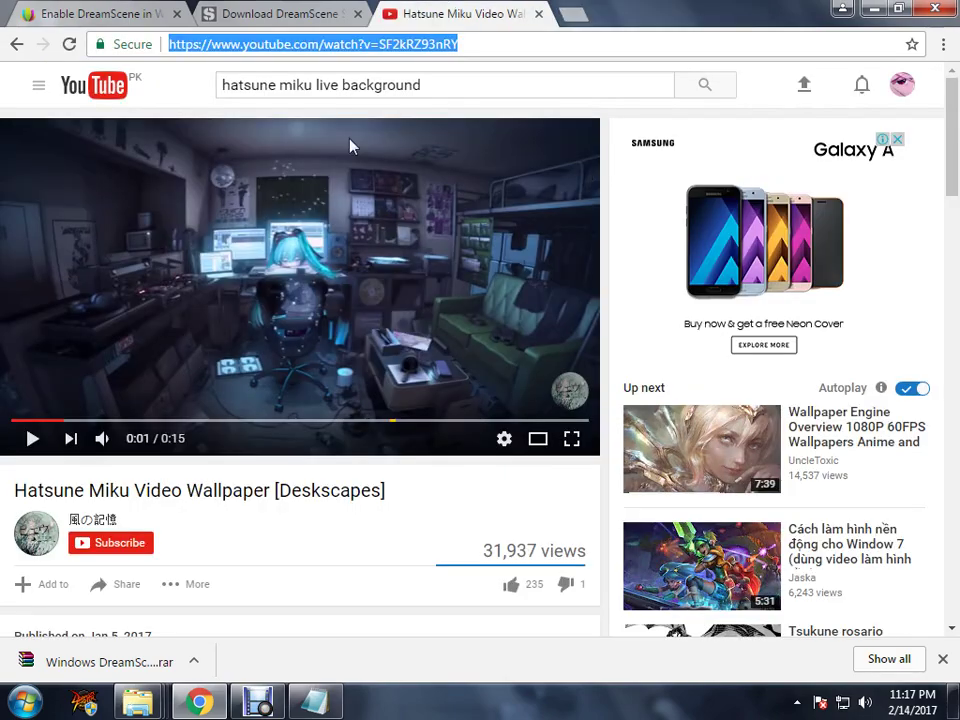
{"action": "left_click", "coordinate": [873, 12]}
{"action": "mouse_move", "coordinate": [138, 700]}
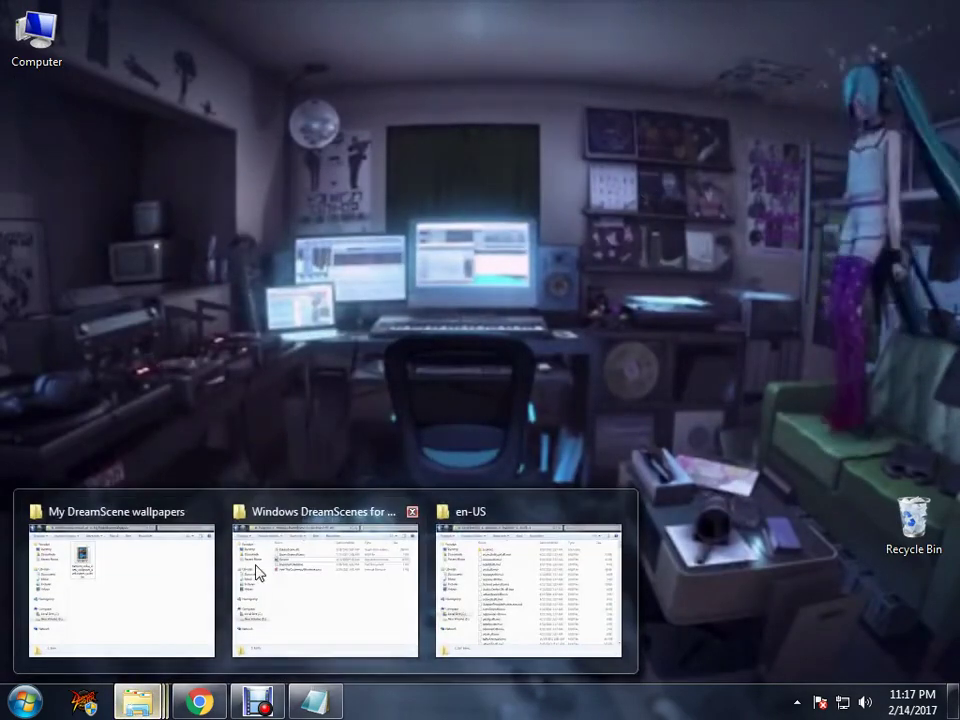
{"action": "left_click", "coordinate": [122, 594]}
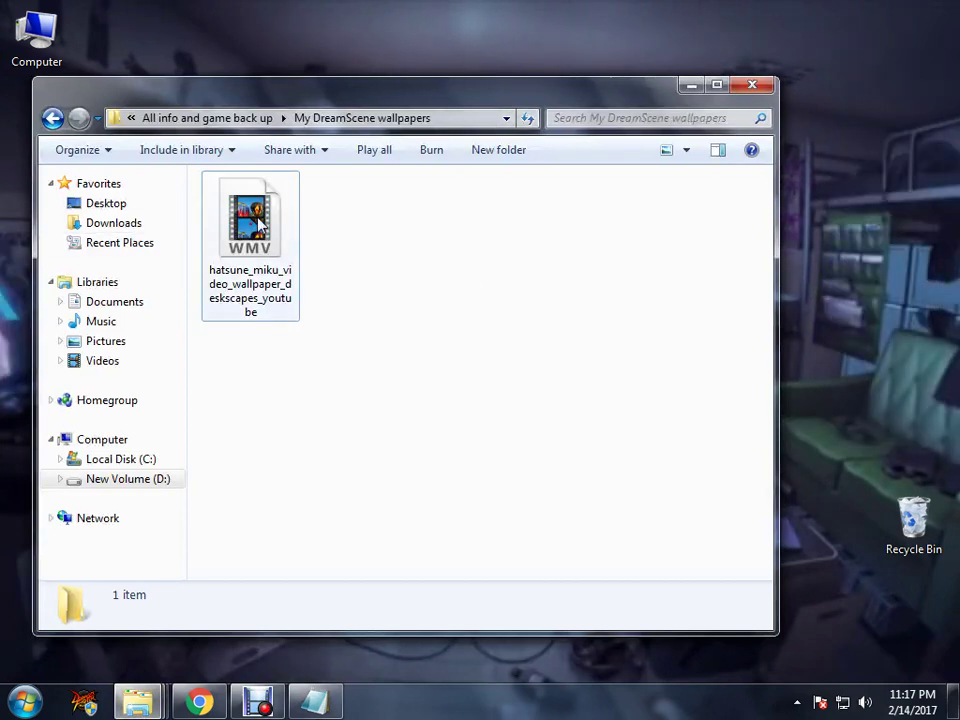
Step: Select hatsune_miku_video_wallpaper_deskscapes_youtube.wmv and check its context menu, then dismiss it
{"action": "left_click", "coordinate": [257, 228]}
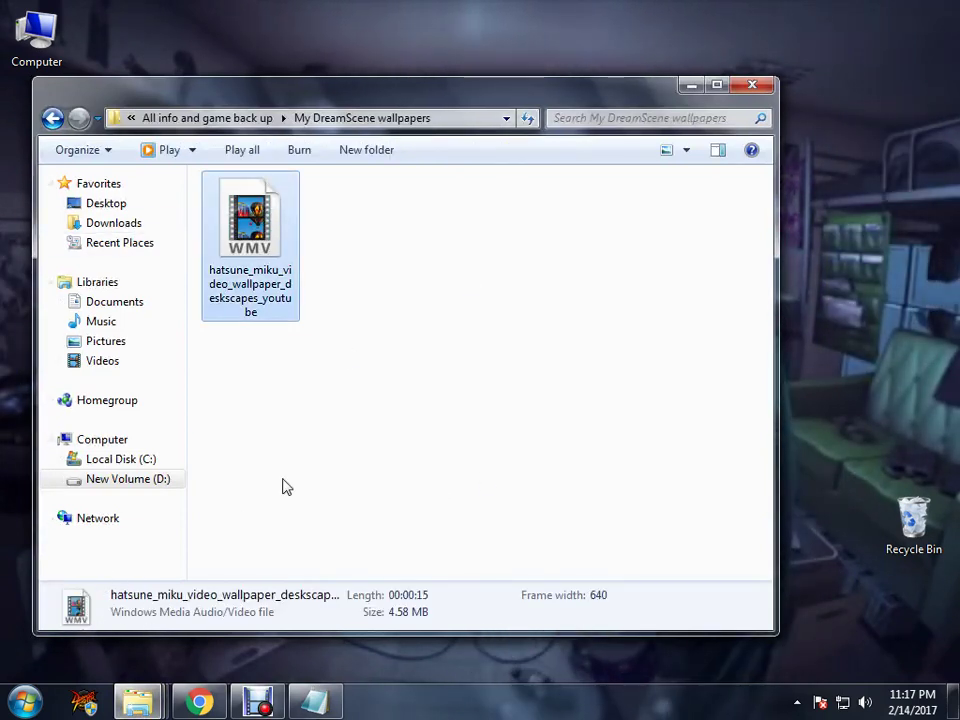
{"action": "left_click", "coordinate": [332, 388]}
{"action": "left_click", "coordinate": [285, 272]}
{"action": "right_click", "coordinate": [283, 265]}
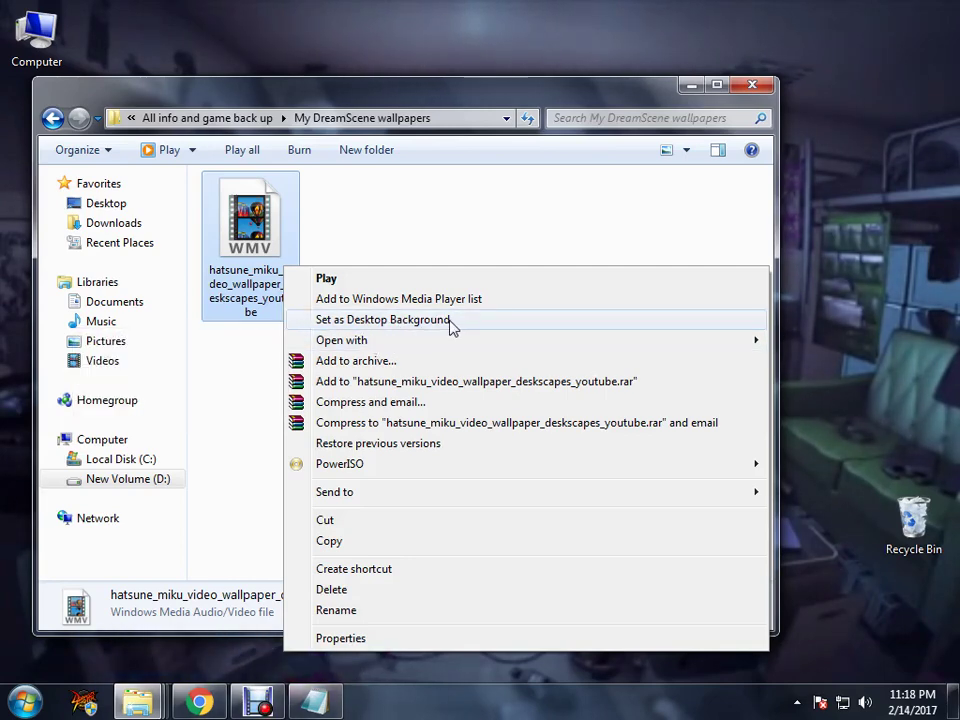
{"action": "left_click", "coordinate": [435, 228]}
{"action": "right_click", "coordinate": [252, 262]}
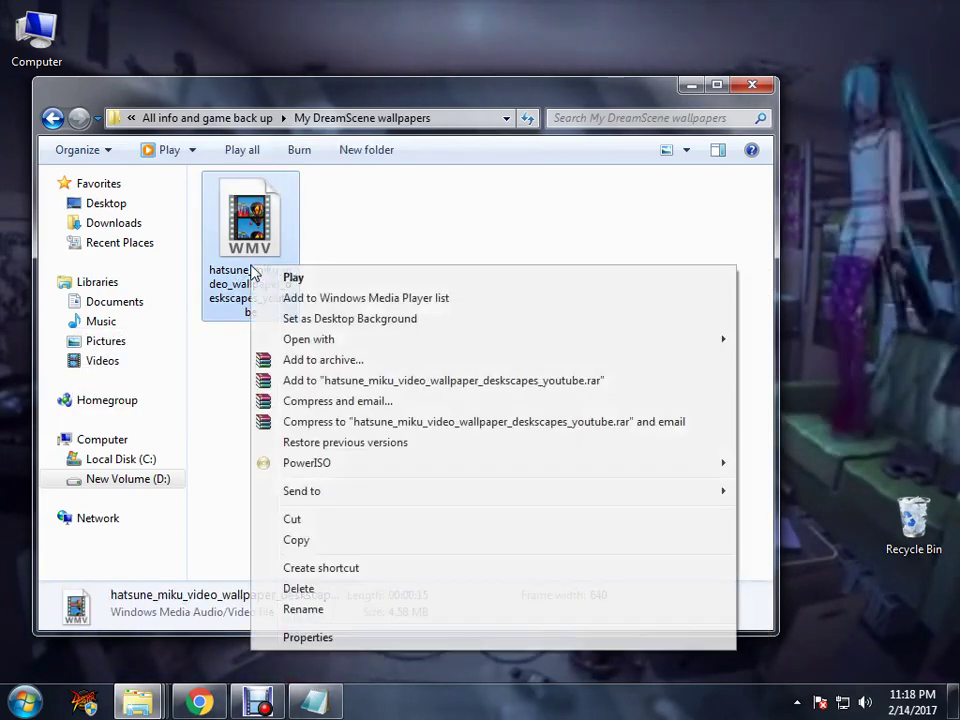
{"action": "left_click", "coordinate": [491, 214]}
Step: Minimize the folder to reveal the animated Miku desktop, then restore the screen recorder
{"action": "left_click", "coordinate": [691, 85]}
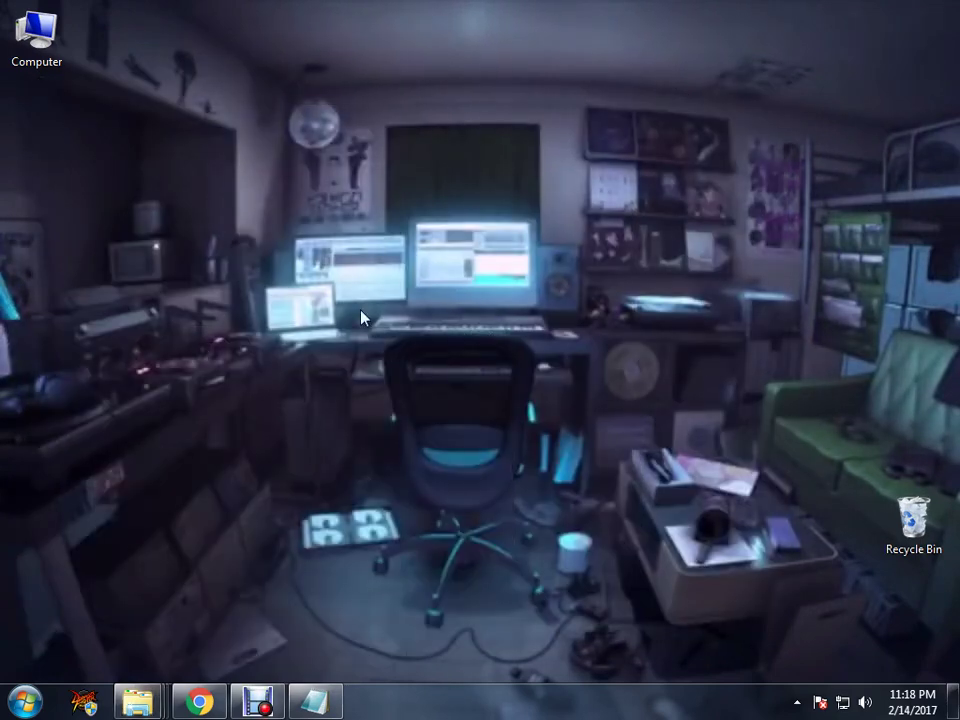
{"action": "left_click_drag", "start_coordinate": [214, 225], "coordinate": [804, 621]}
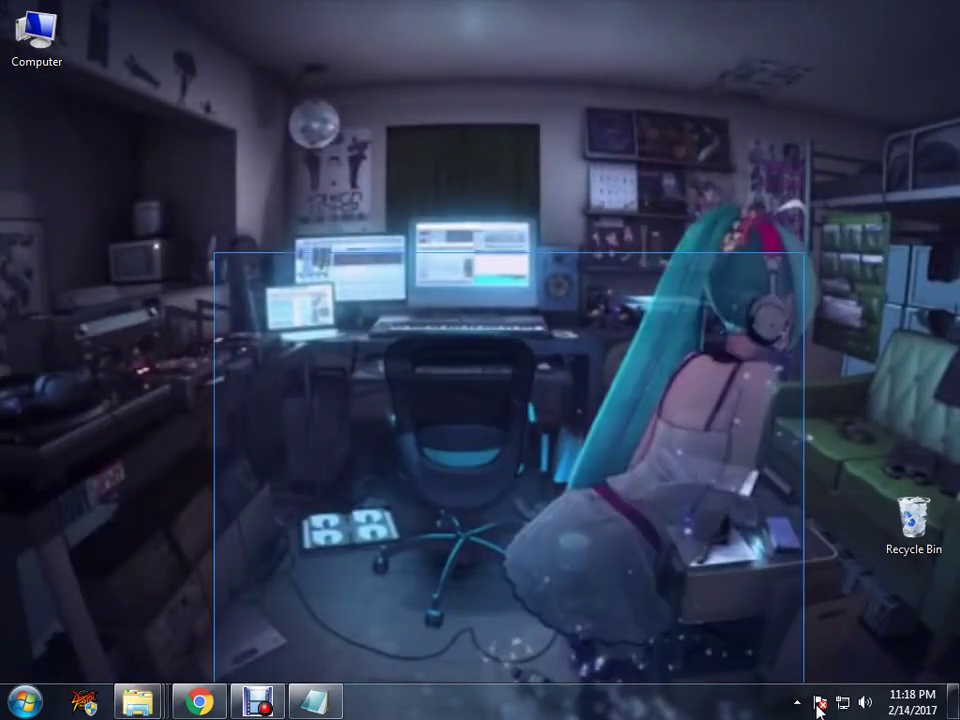
{"action": "left_click_drag", "start_coordinate": [750, 207], "coordinate": [733, 527]}
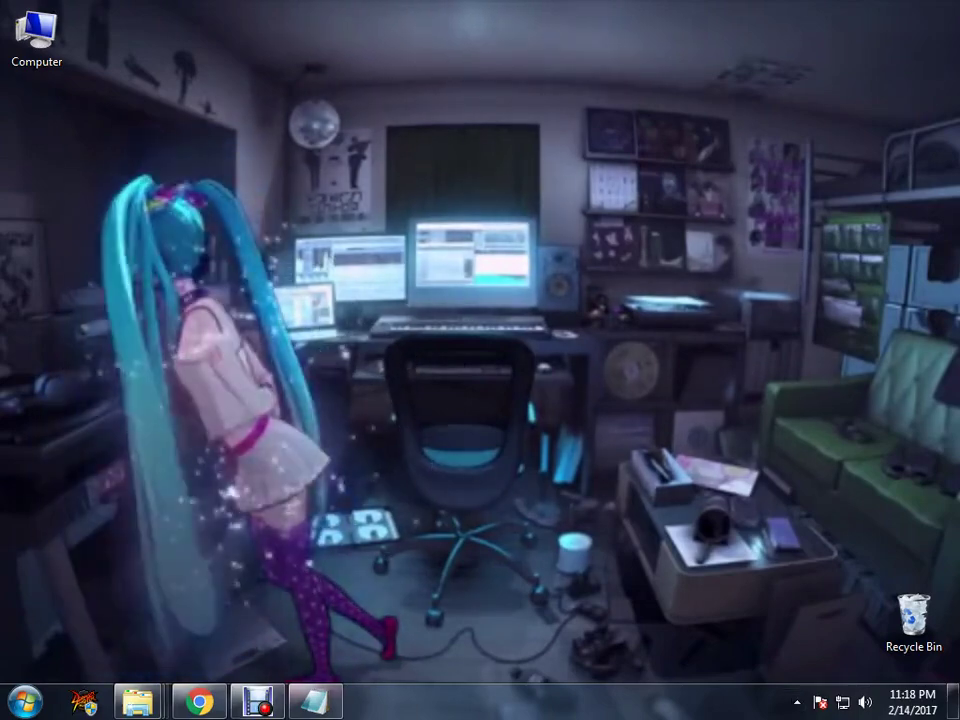
{"action": "left_click", "coordinate": [258, 703]}
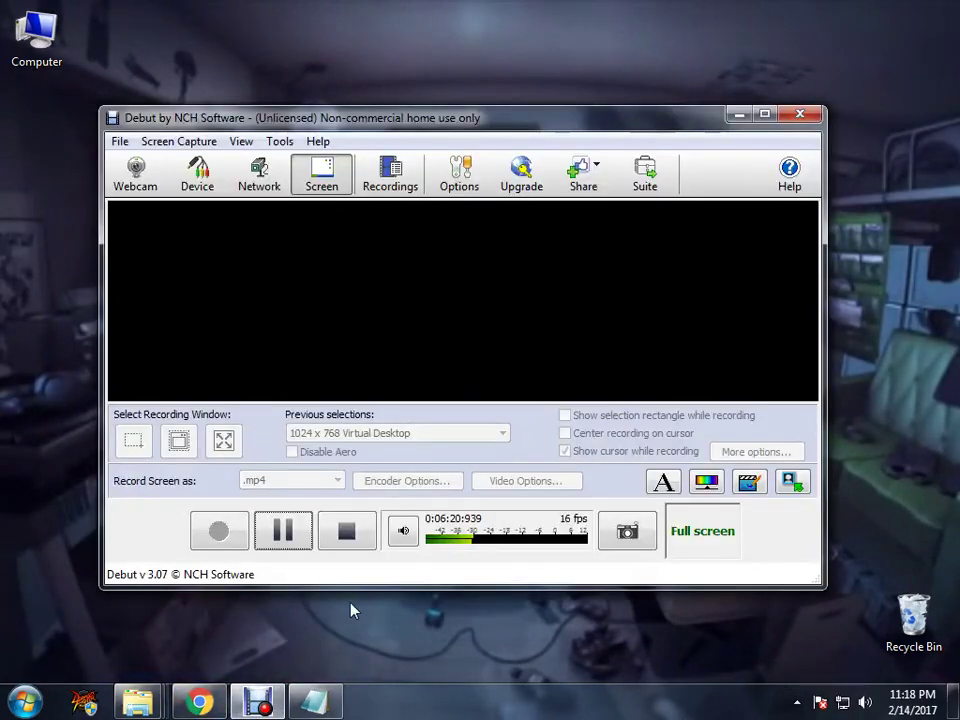